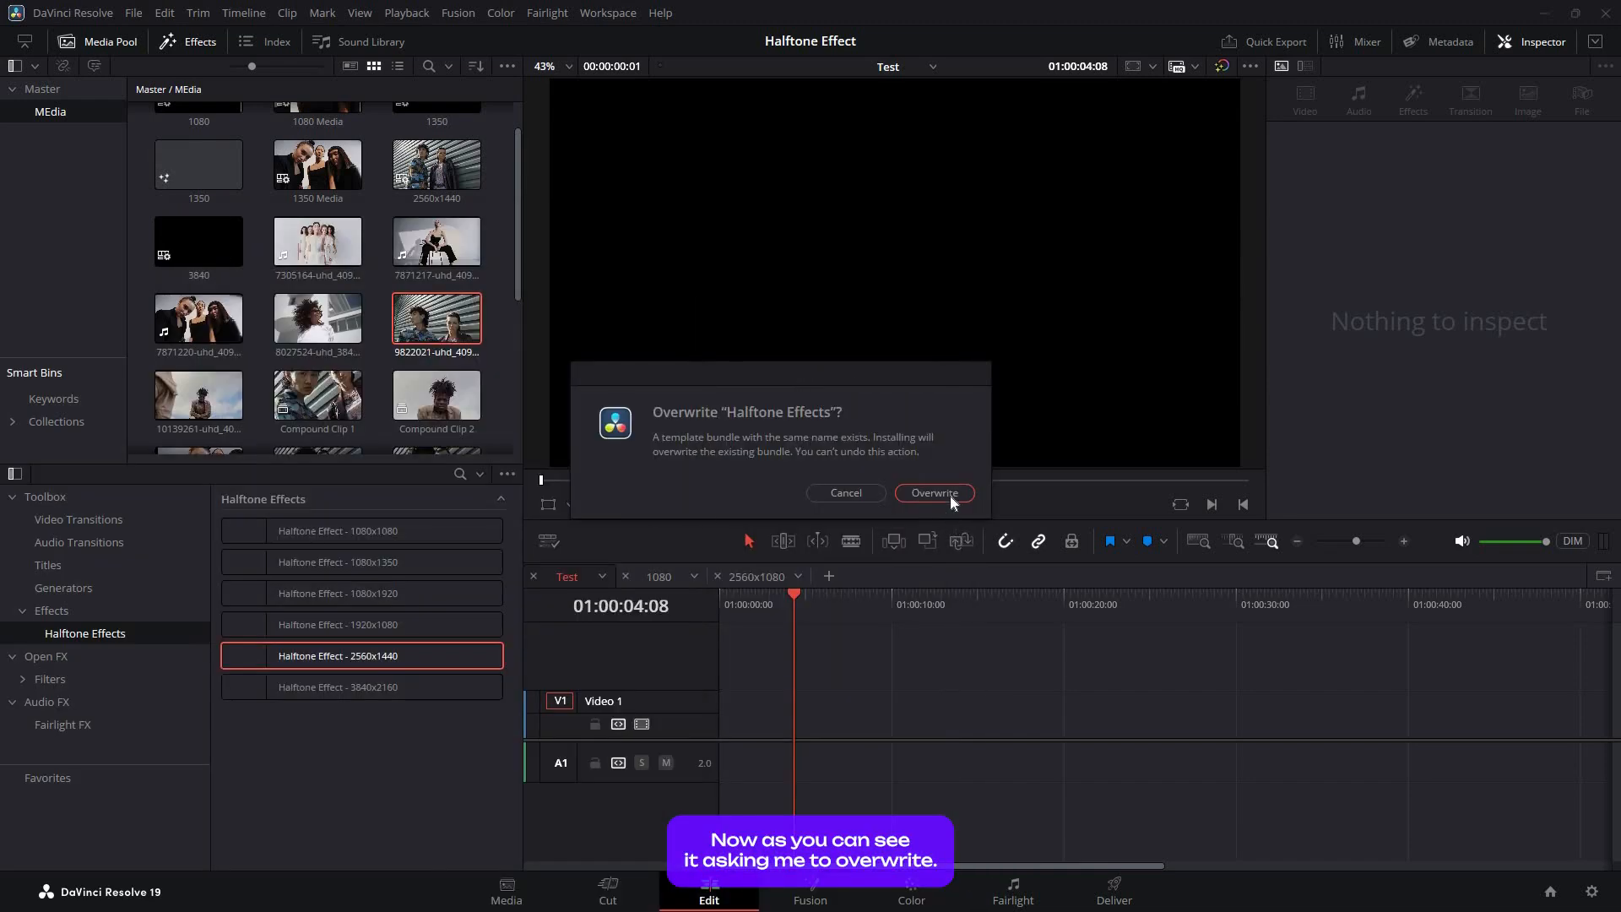
- Cancel overwriting the existing Halftone Effects template bundle and show the Halftone Effects category in the effects library
click(851, 488)
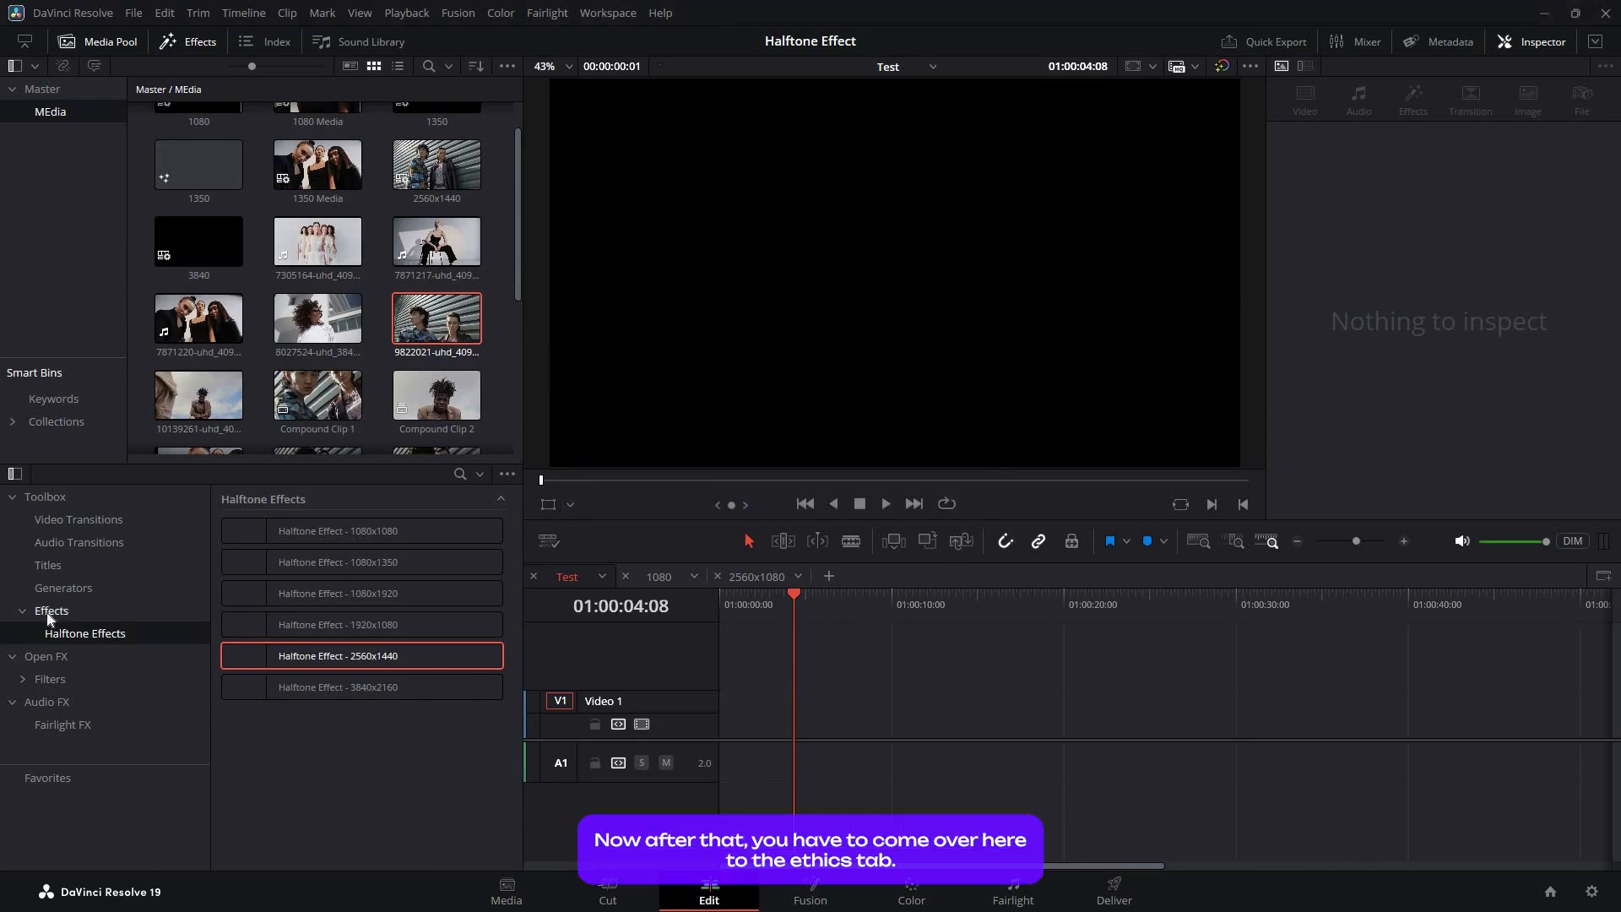
click(48, 614)
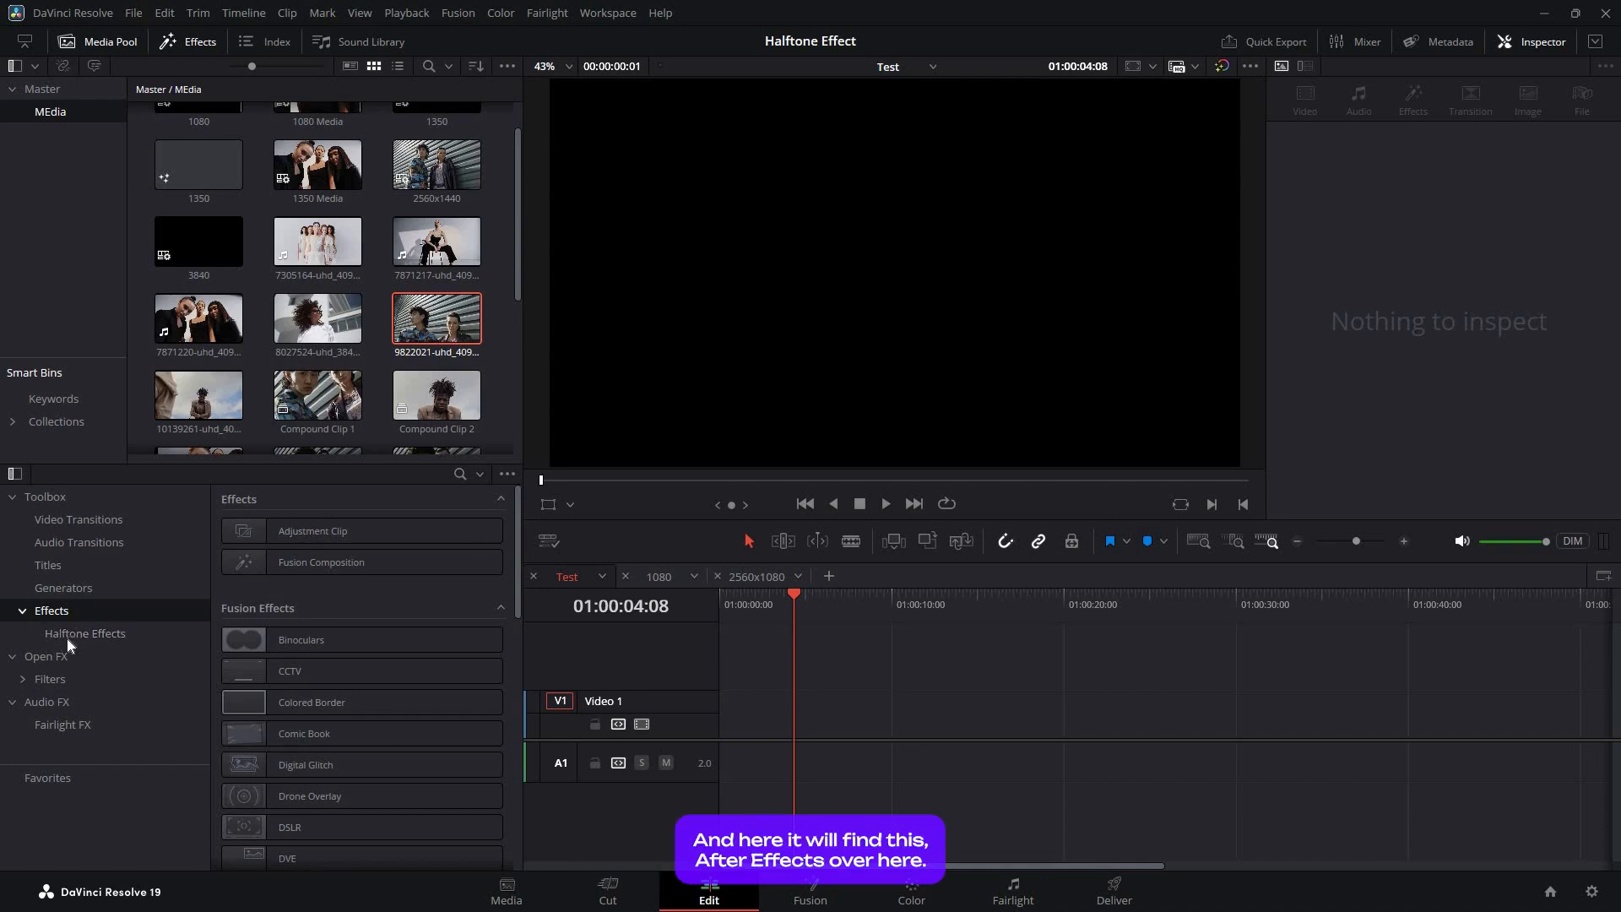
click(80, 635)
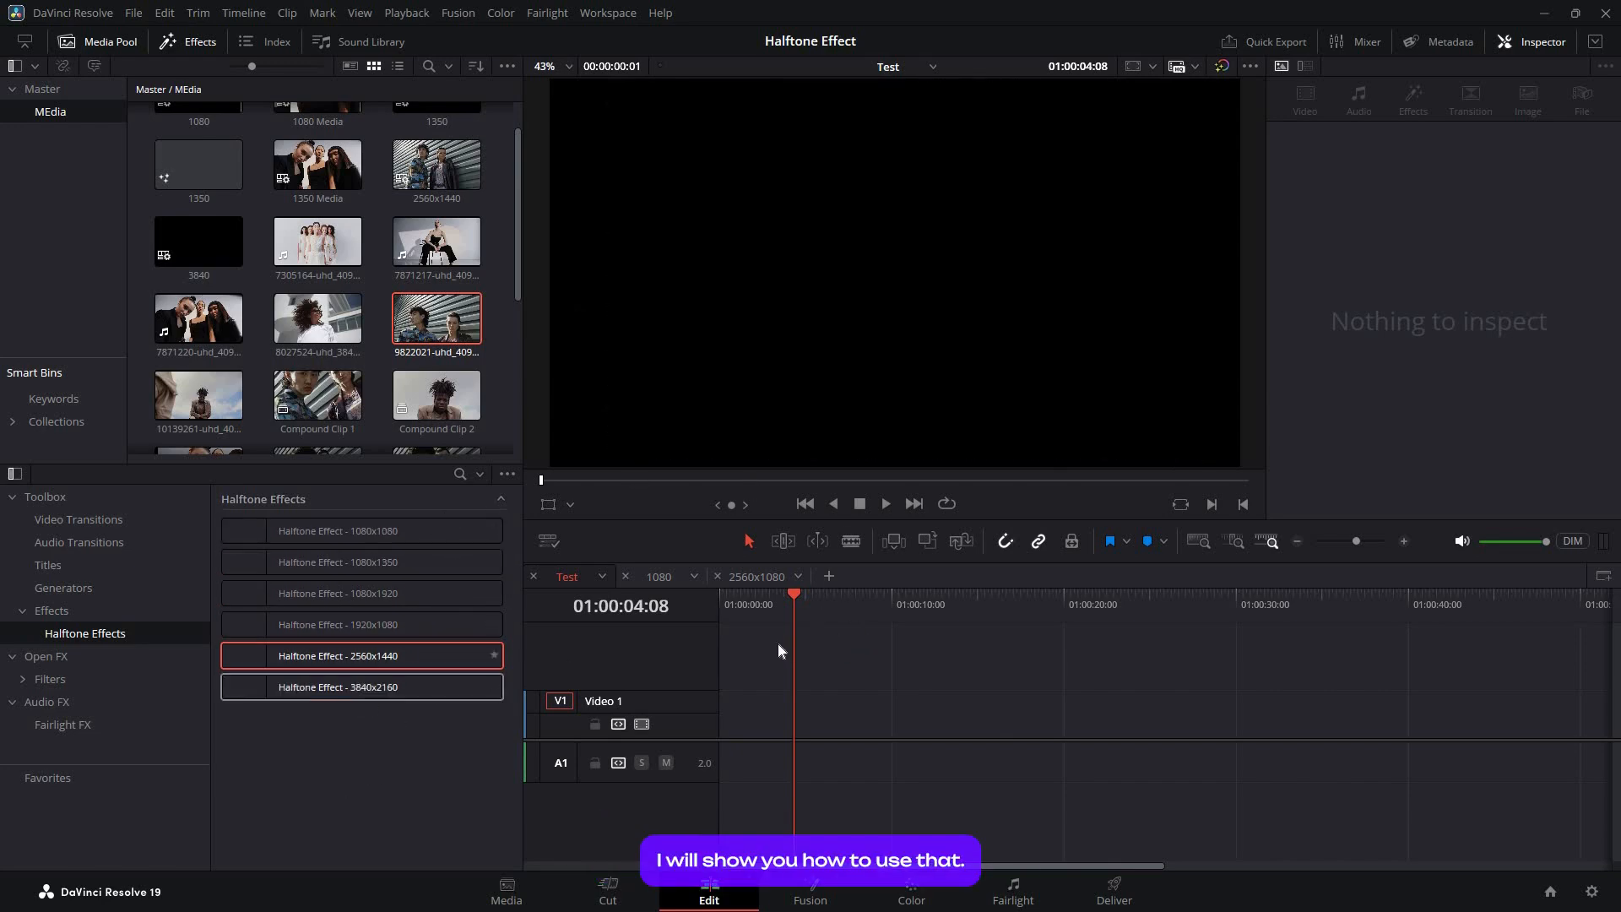
- Place the 9822021-uhd_4096_2160_25fps.mp4 video at the start of Video 1 and set its zoom to 1.330
drag(743, 601, 813, 334)
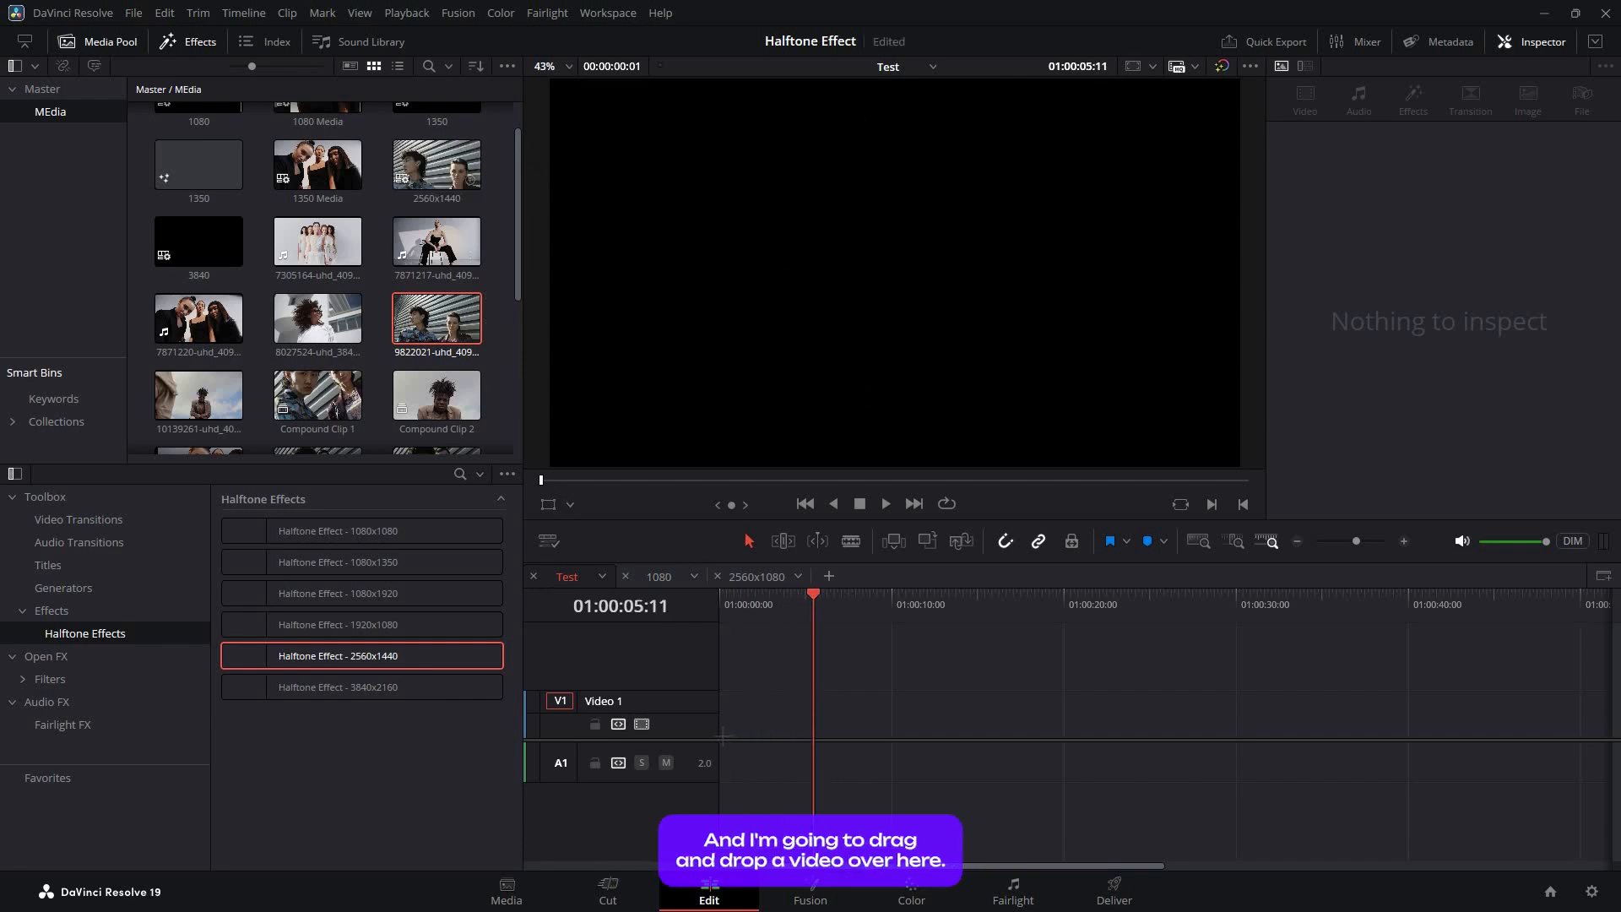
drag(471, 327, 776, 599)
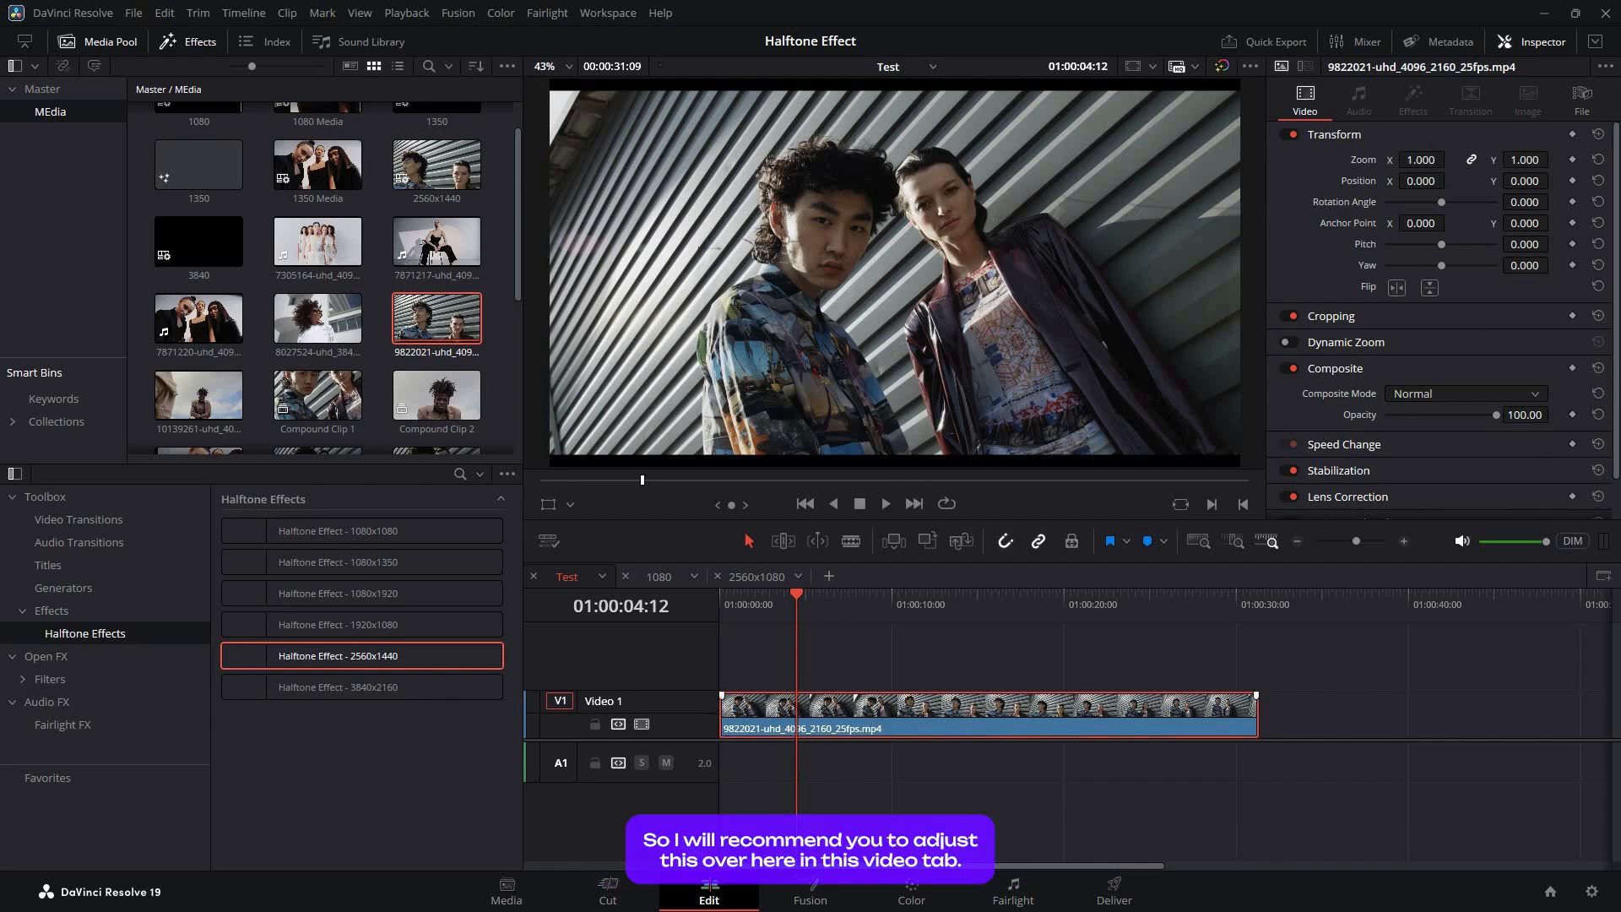
drag(1419, 159, 1424, 160)
right_click(862, 173)
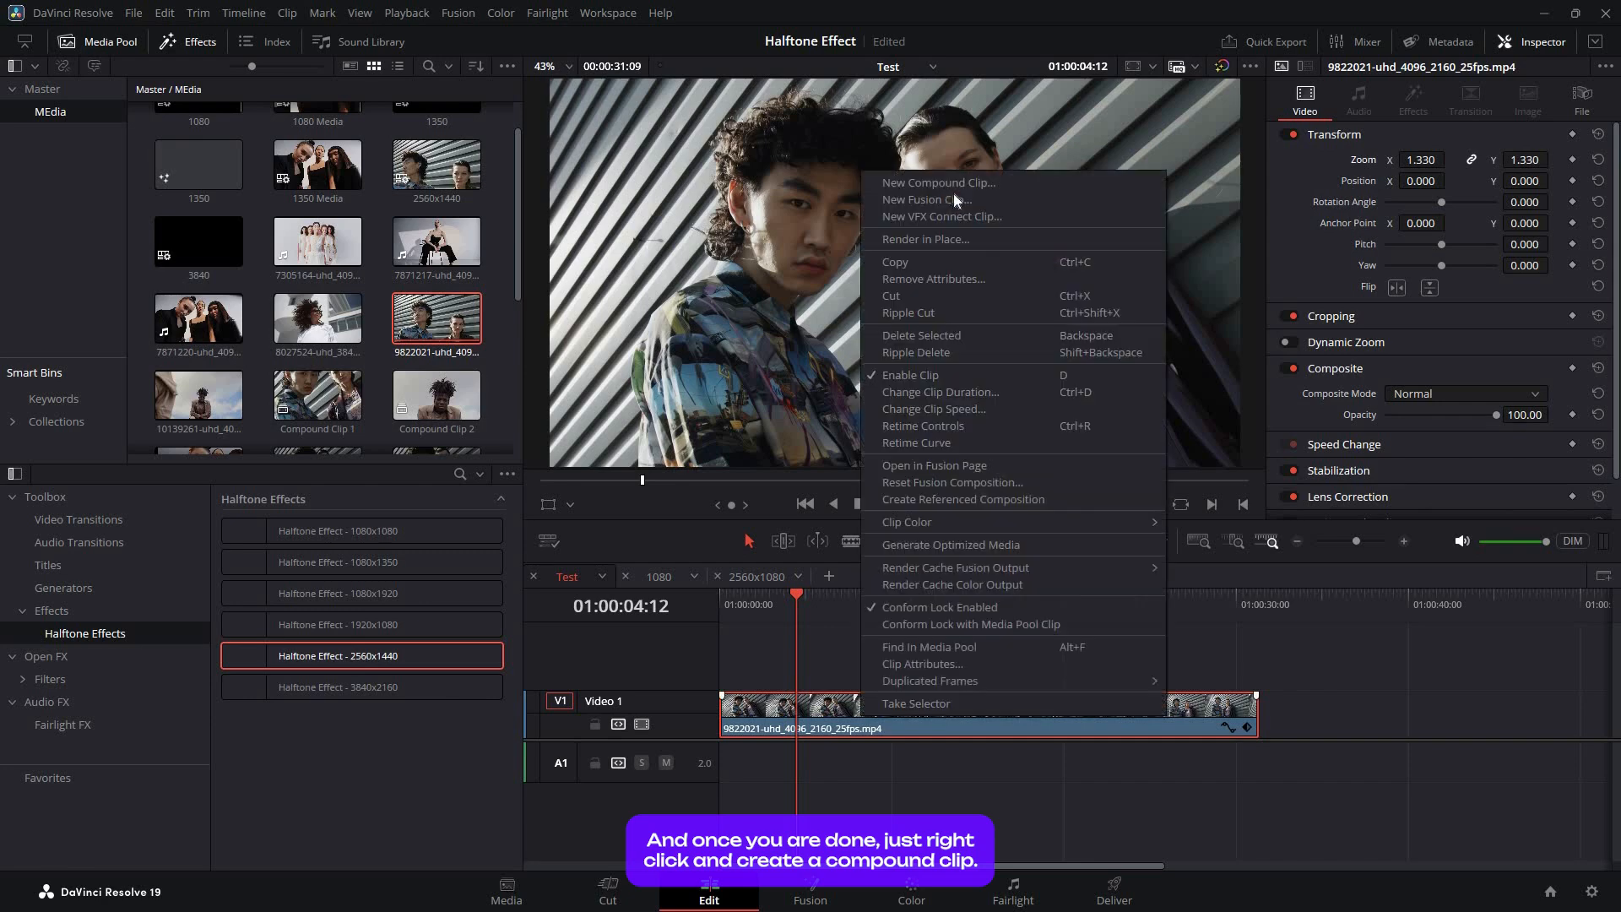
click(929, 182)
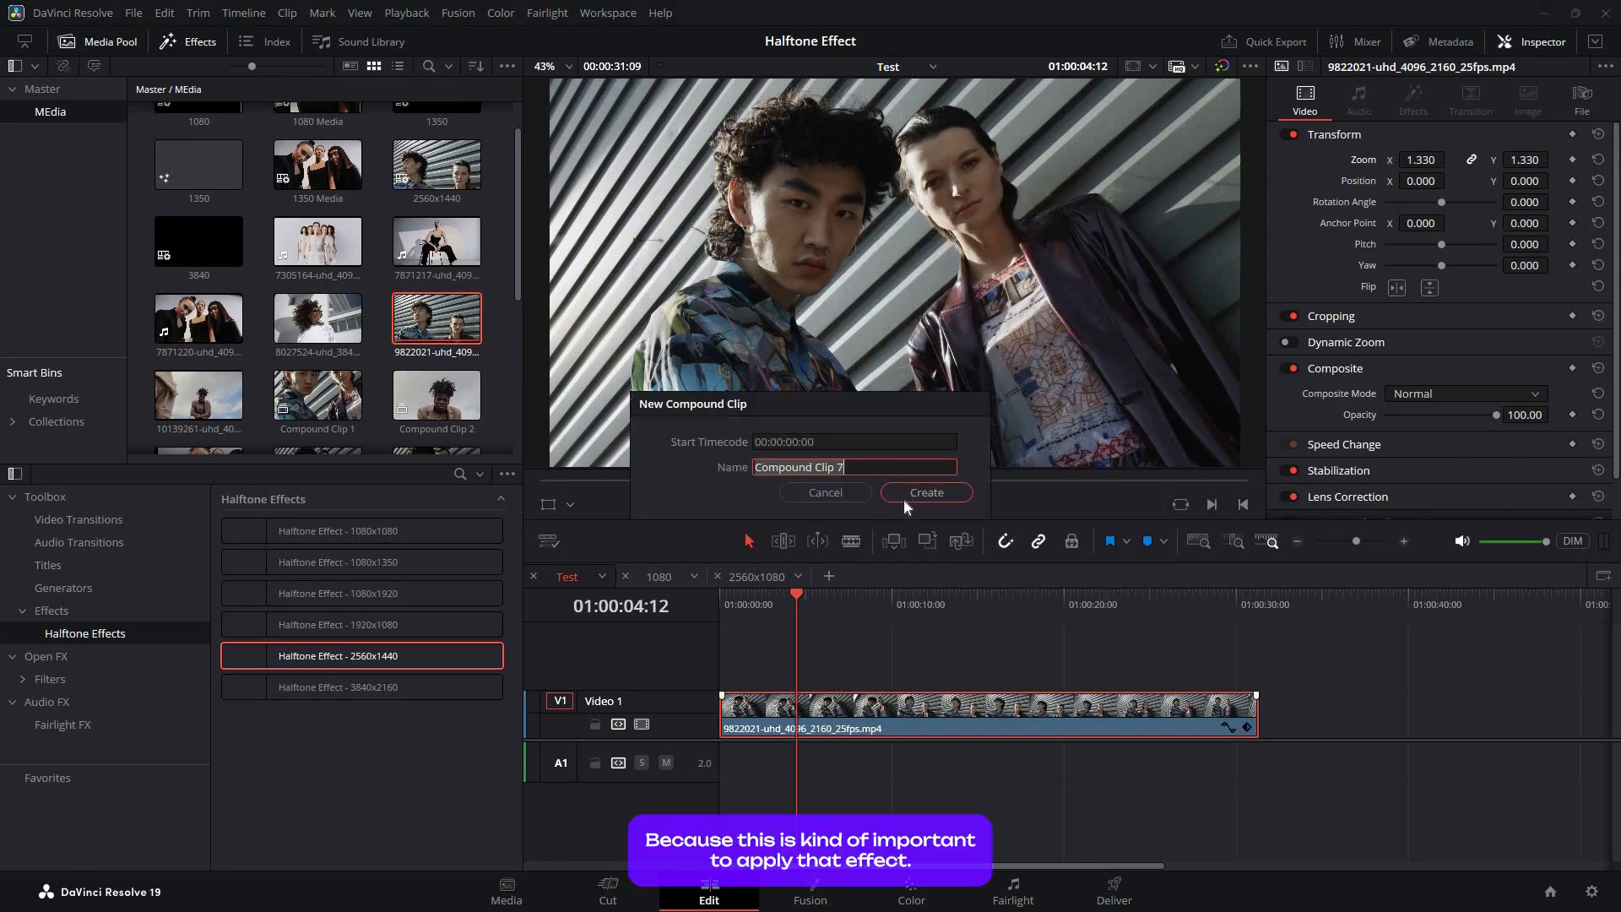
click(849, 494)
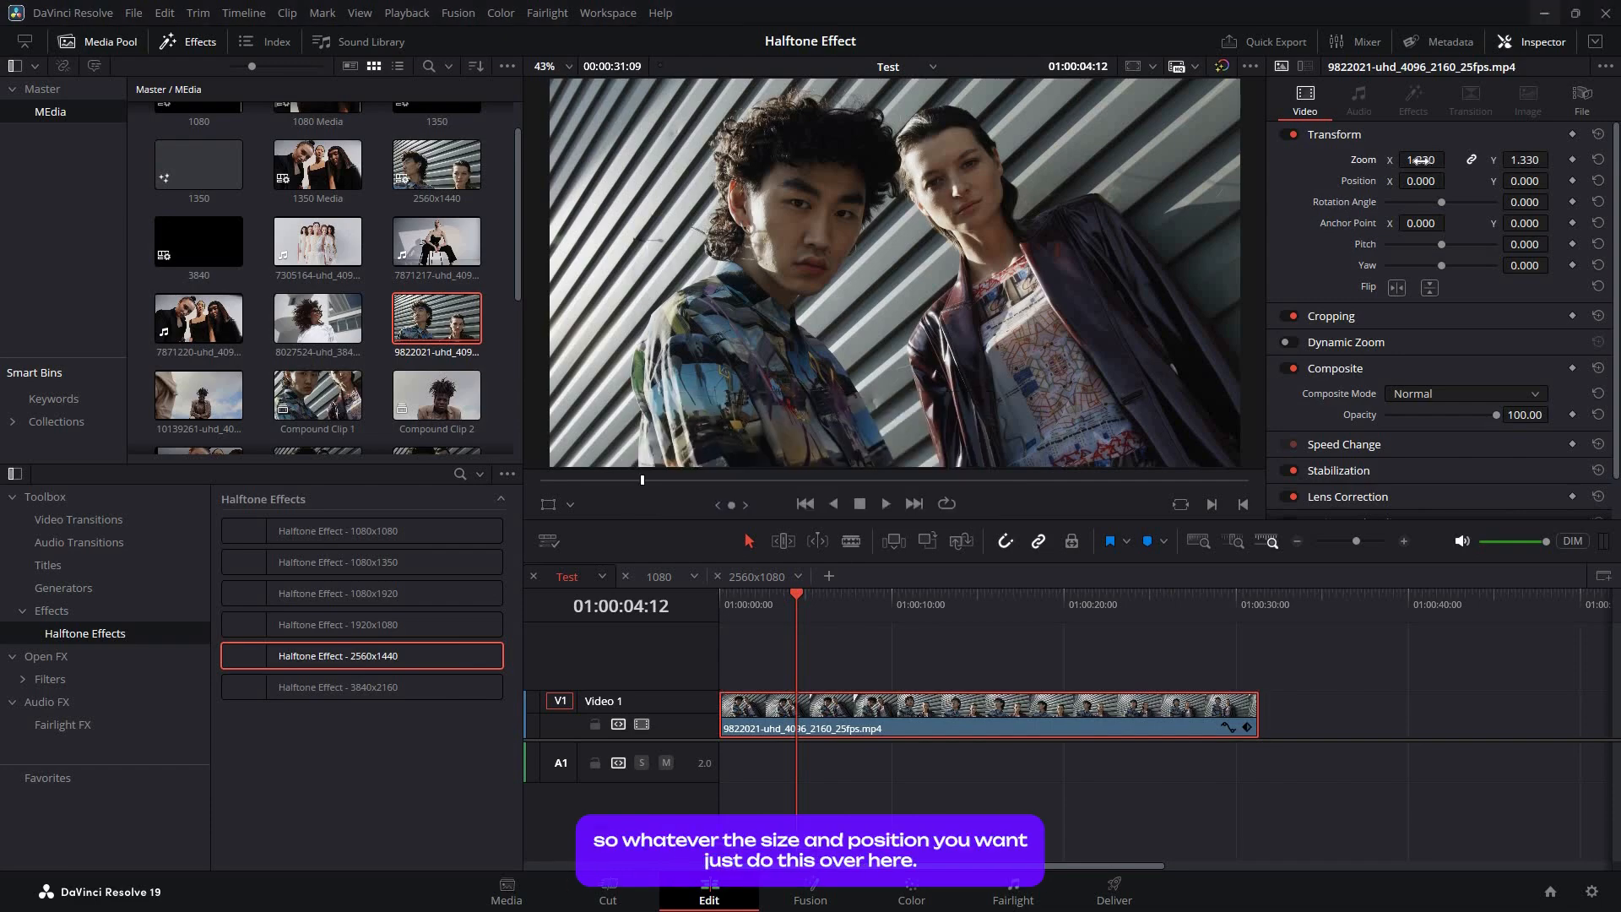
- Set the clip's zoom to 1.760 and X position to 91, and convert it into a compound clip named Test
drag(1420, 159, 1457, 160)
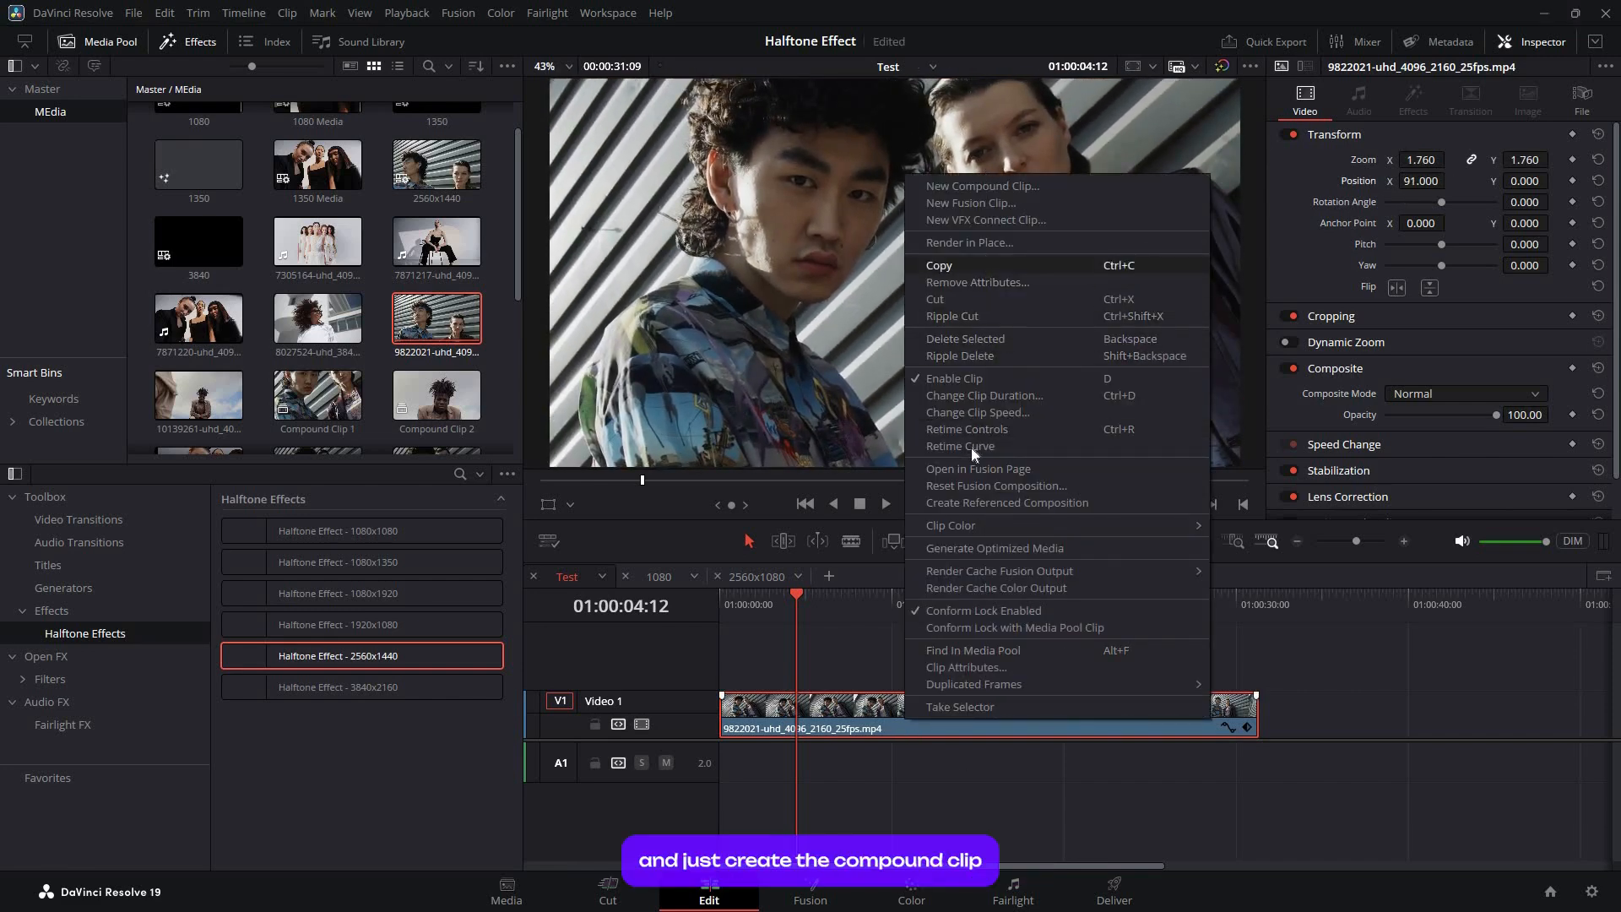
click(979, 186)
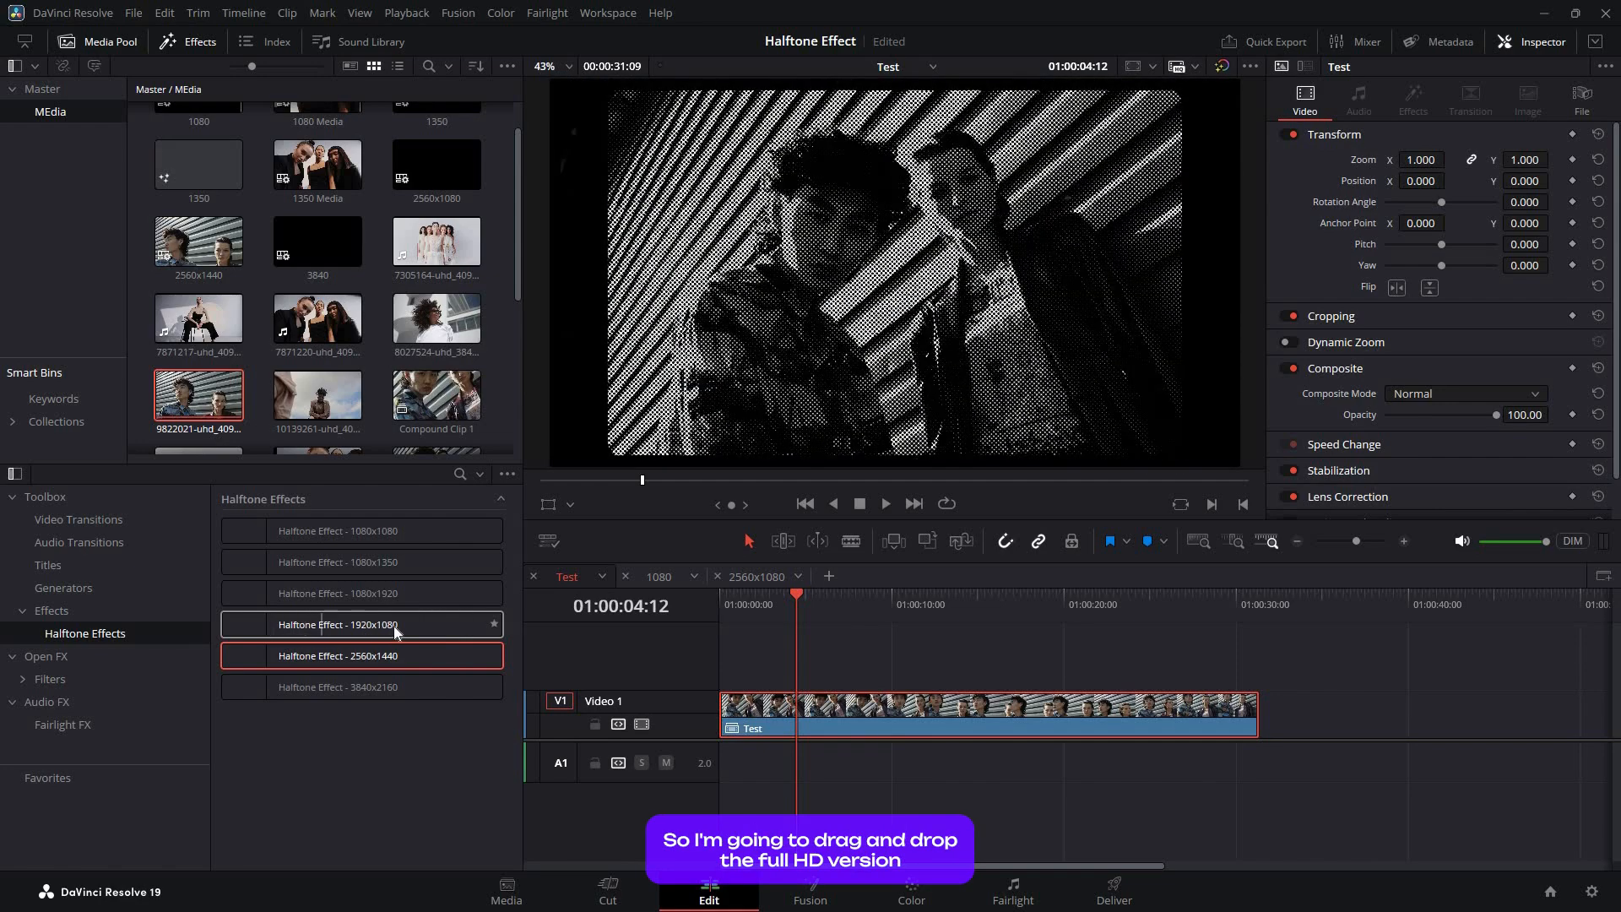
- Apply Halftone Effect - 1920x1080 to the compound clip on Video 1 and look through the effect's controls
drag(395, 625, 836, 716)
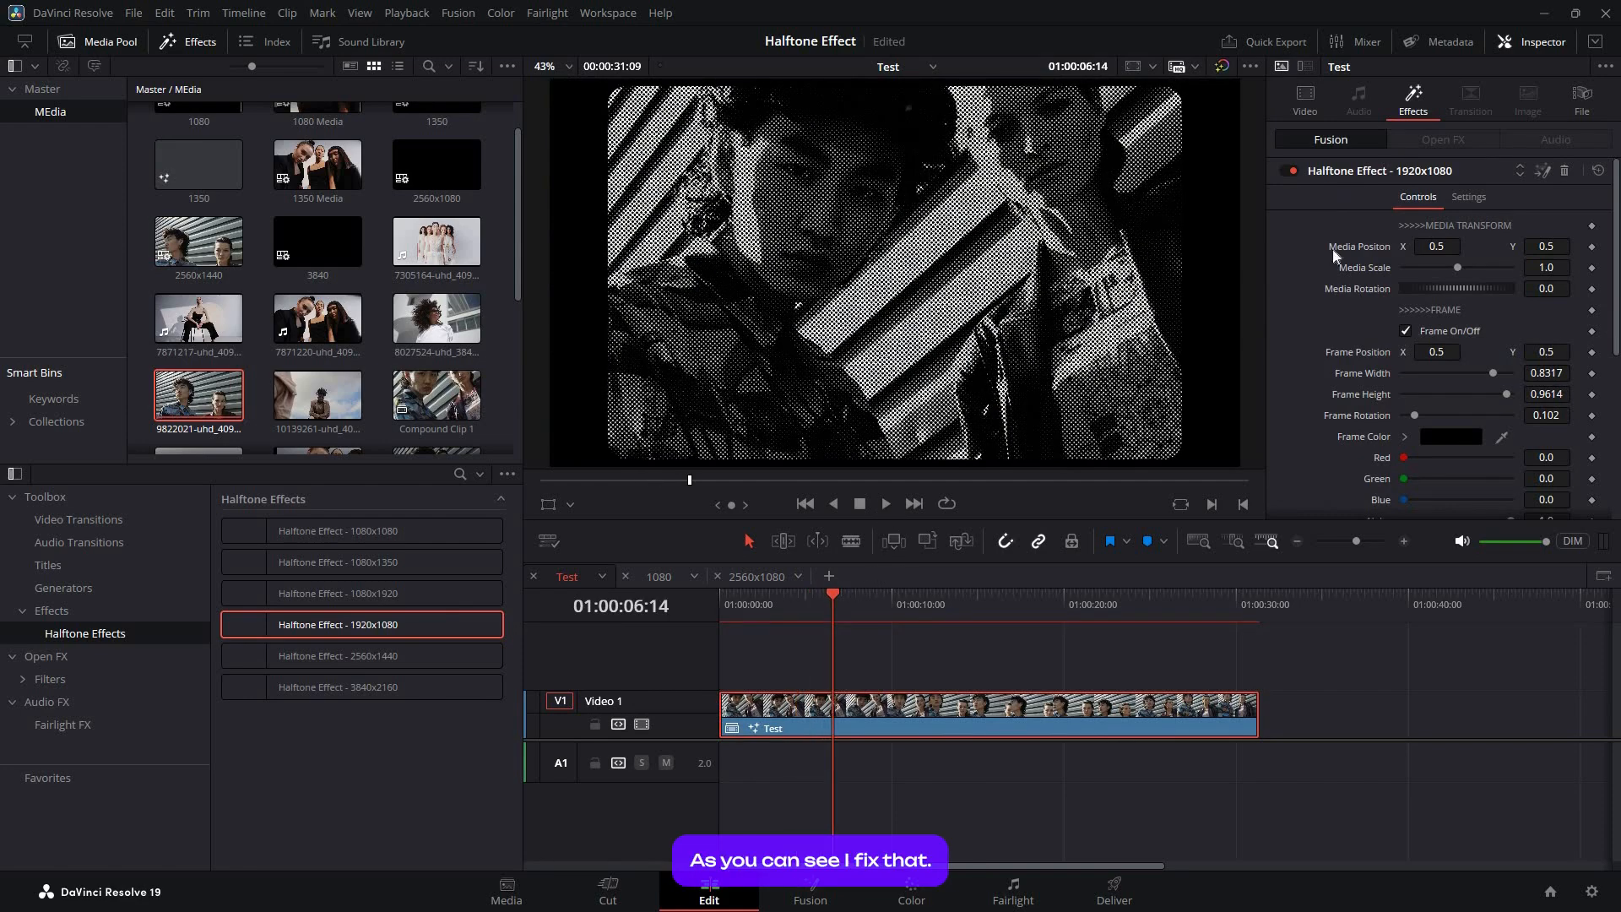
scroll(1352, 237, down, 6)
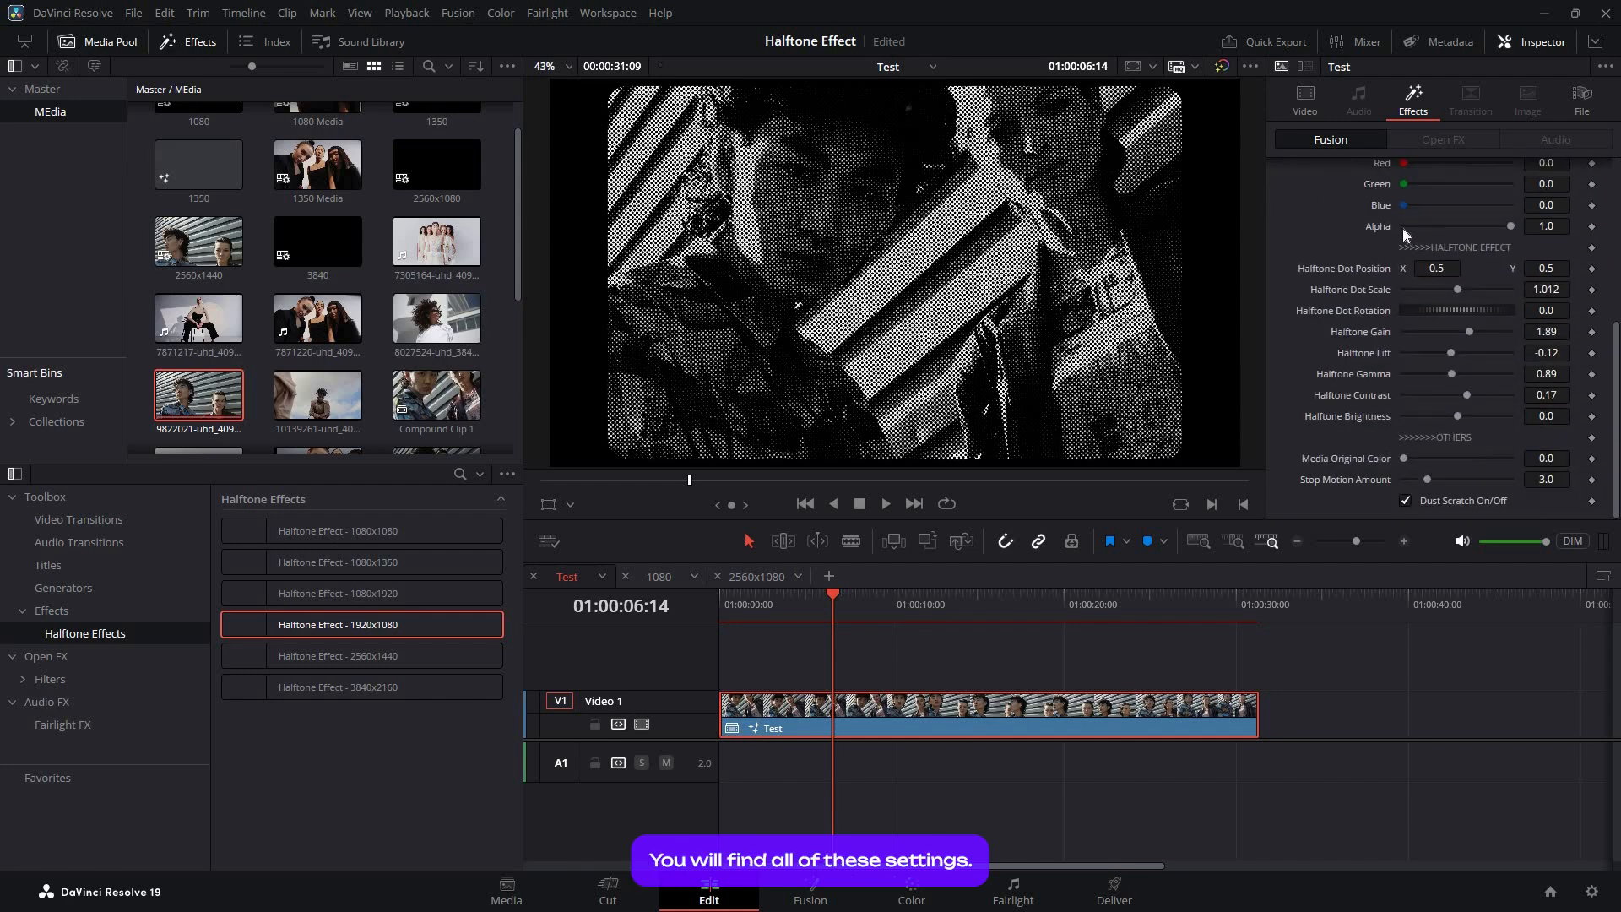
scroll(1419, 232, up, 6)
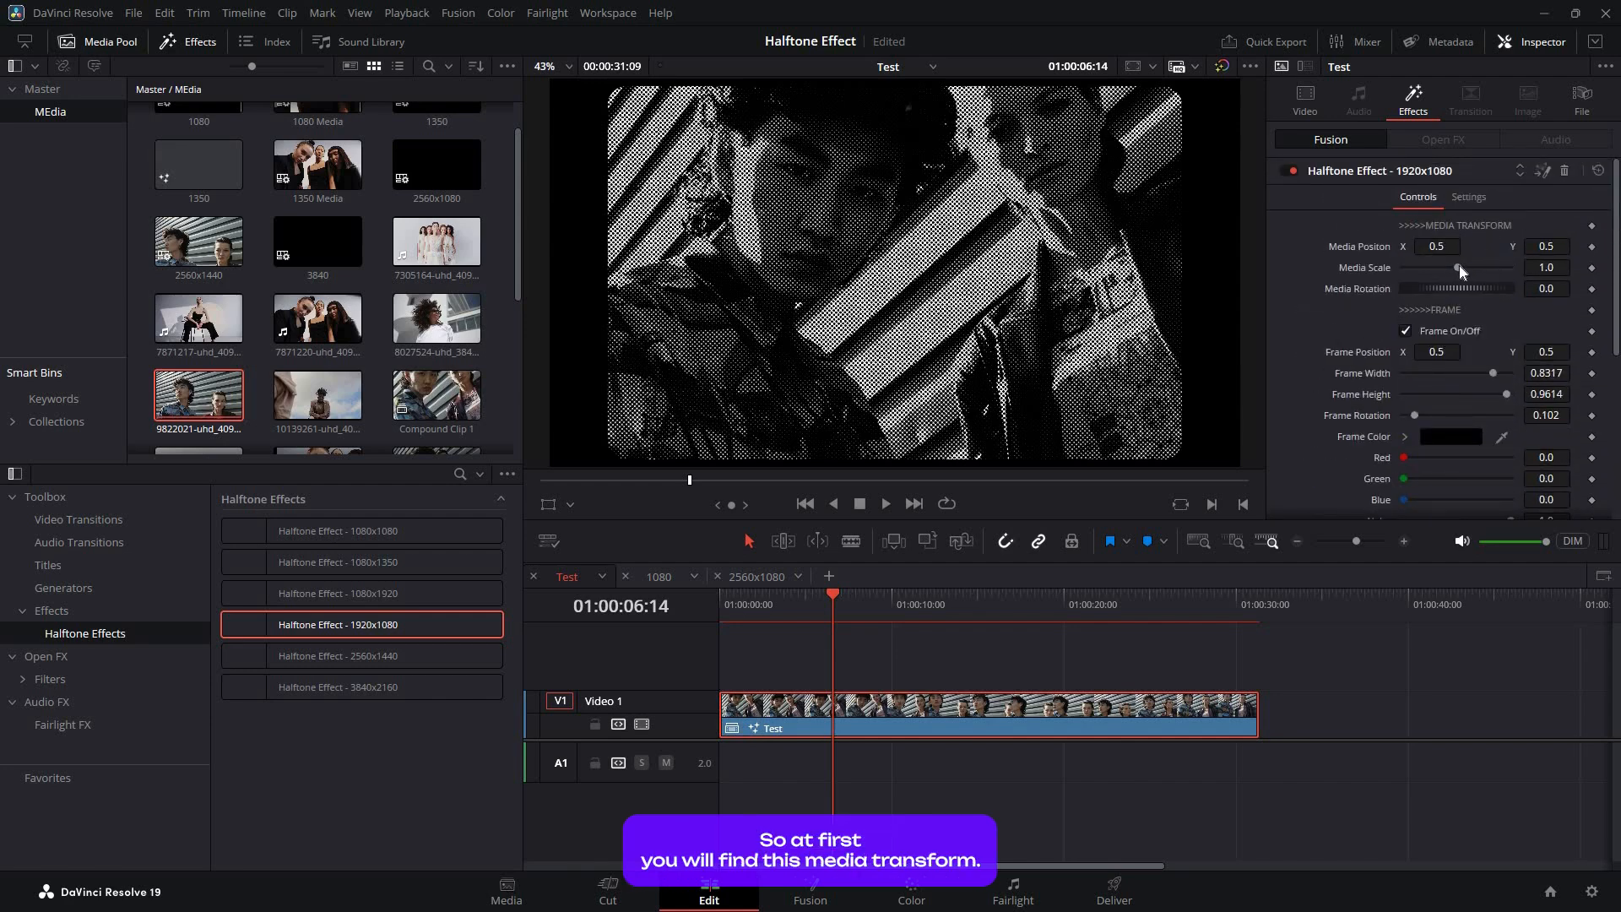
- Set the effect's Media Scale to 1.19, and undo a trial change of Media Position X to 0.524
drag(1462, 263, 1449, 247)
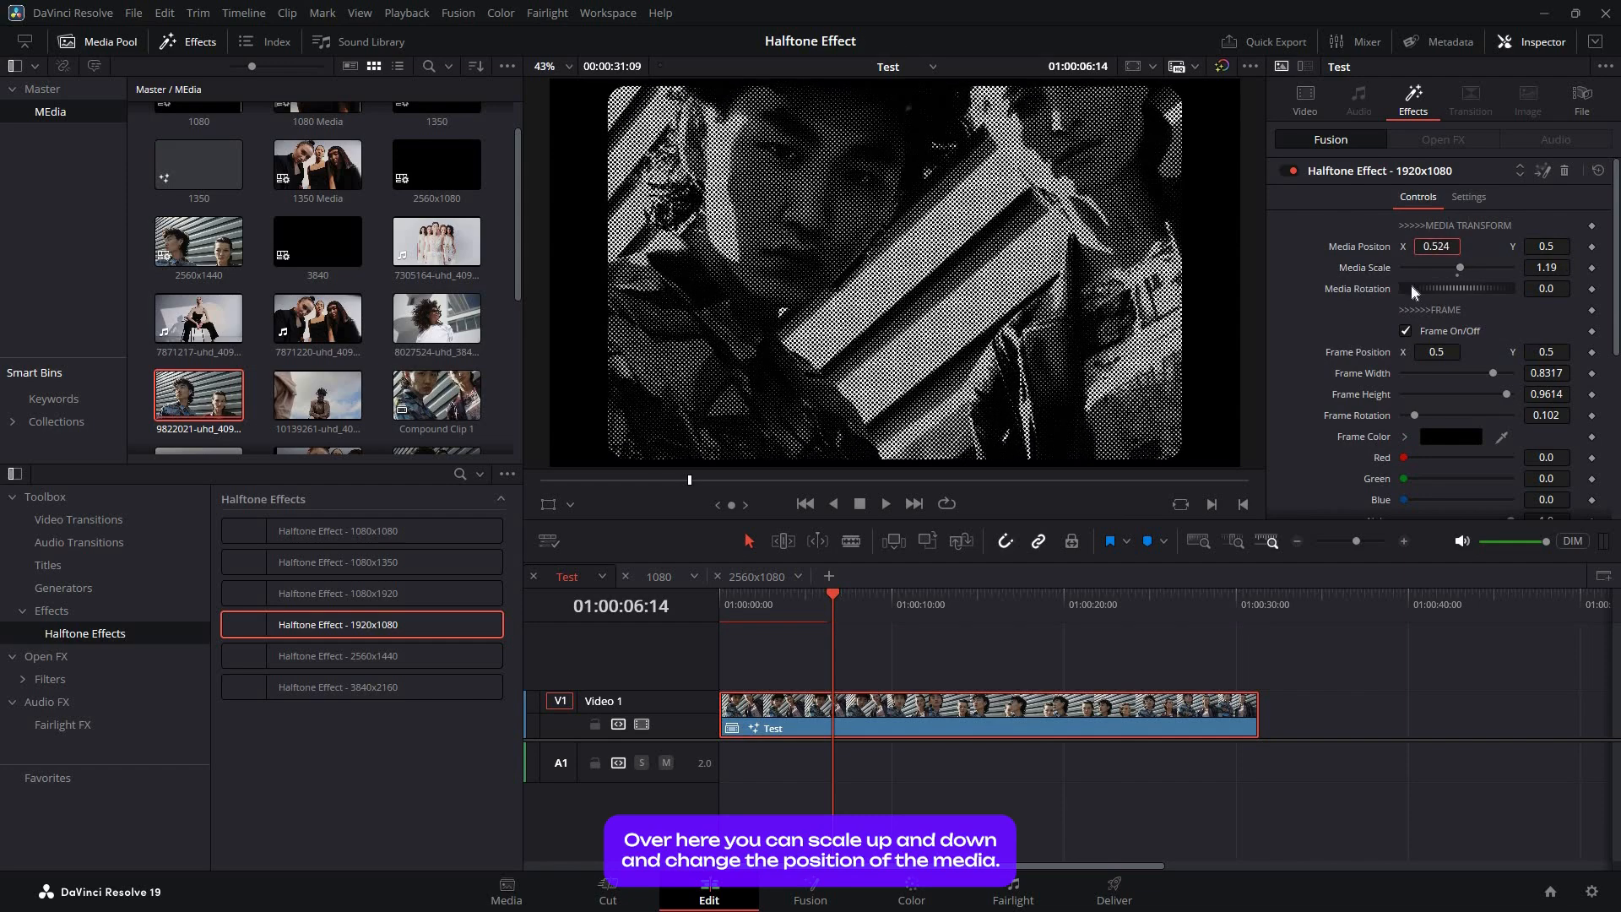
key(ctrl+z)
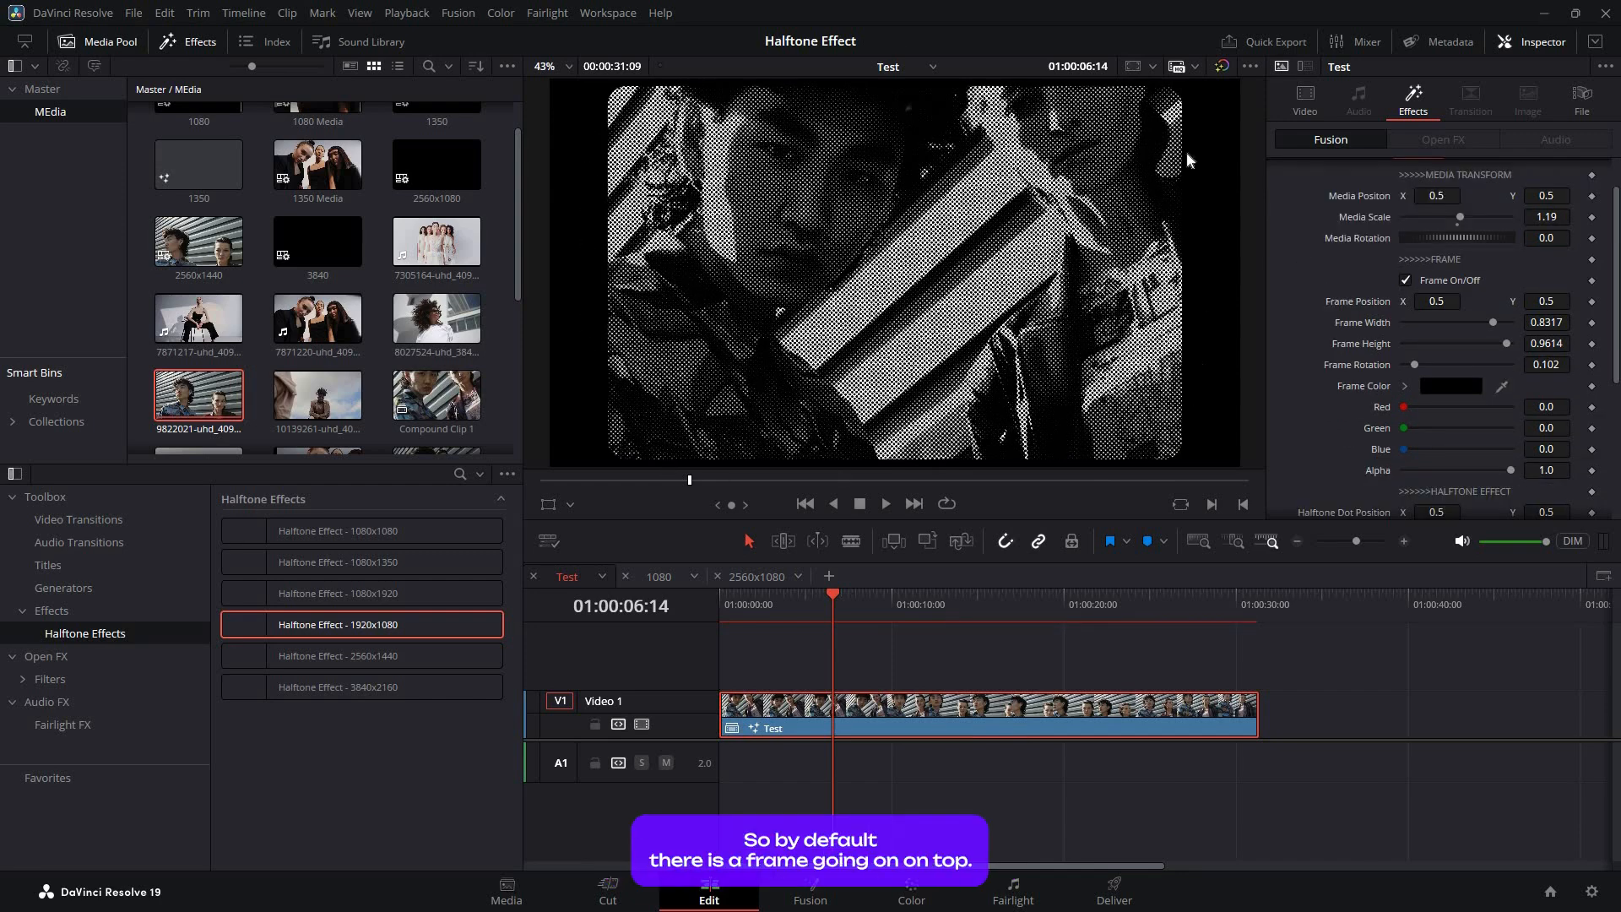
- Set the halftone effect's Frame Width to 0.677 and turn the frame off
click(1405, 281)
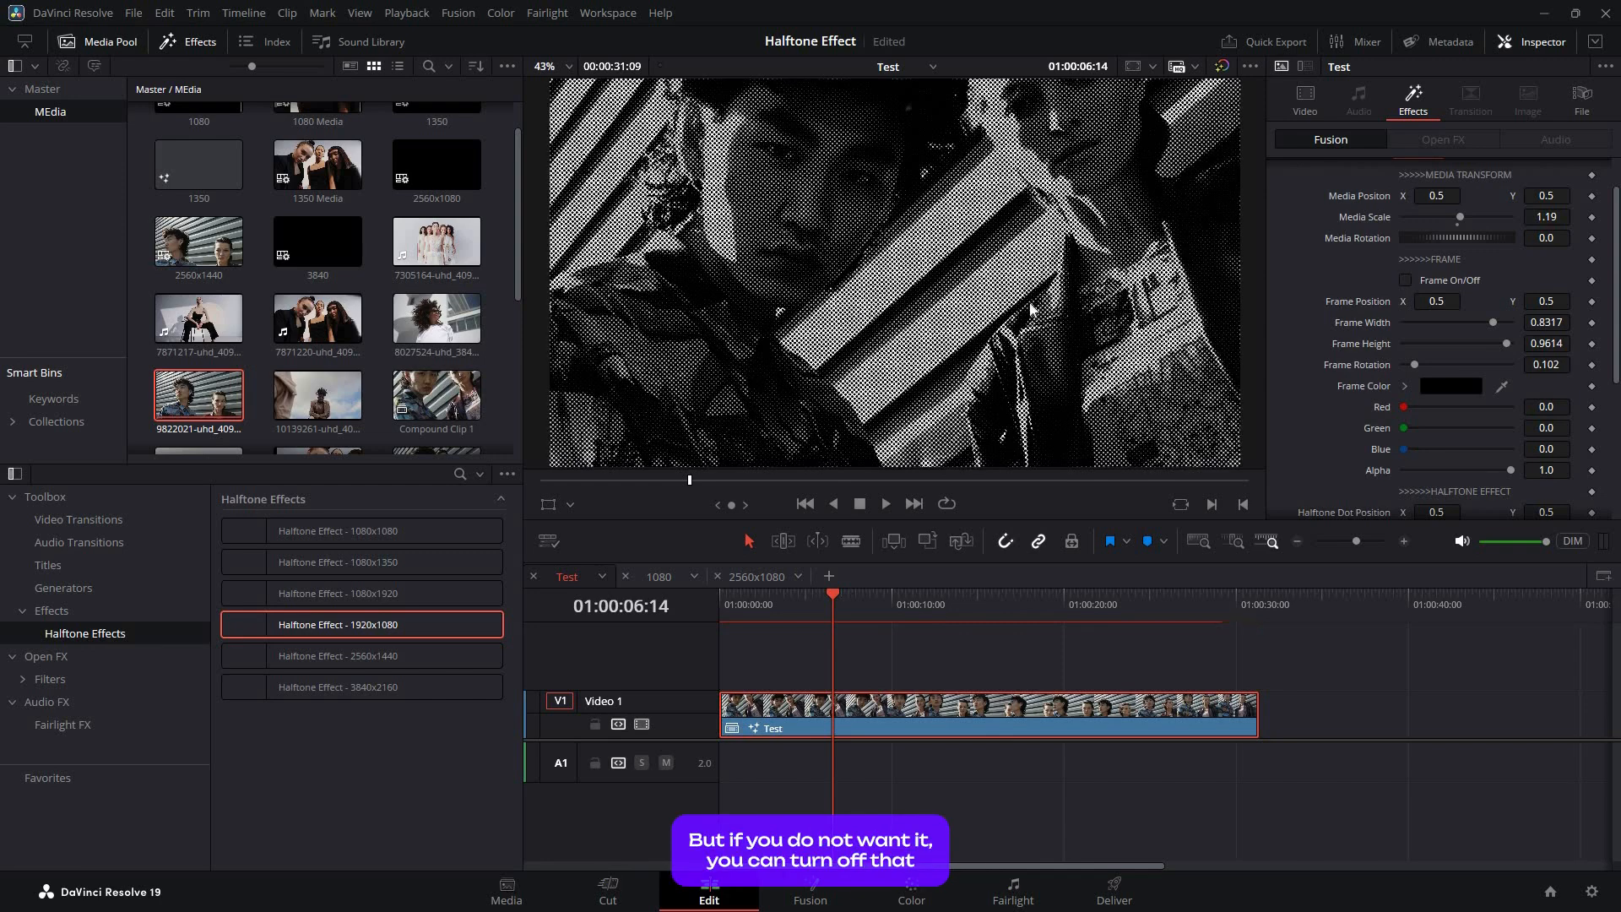
click(1408, 281)
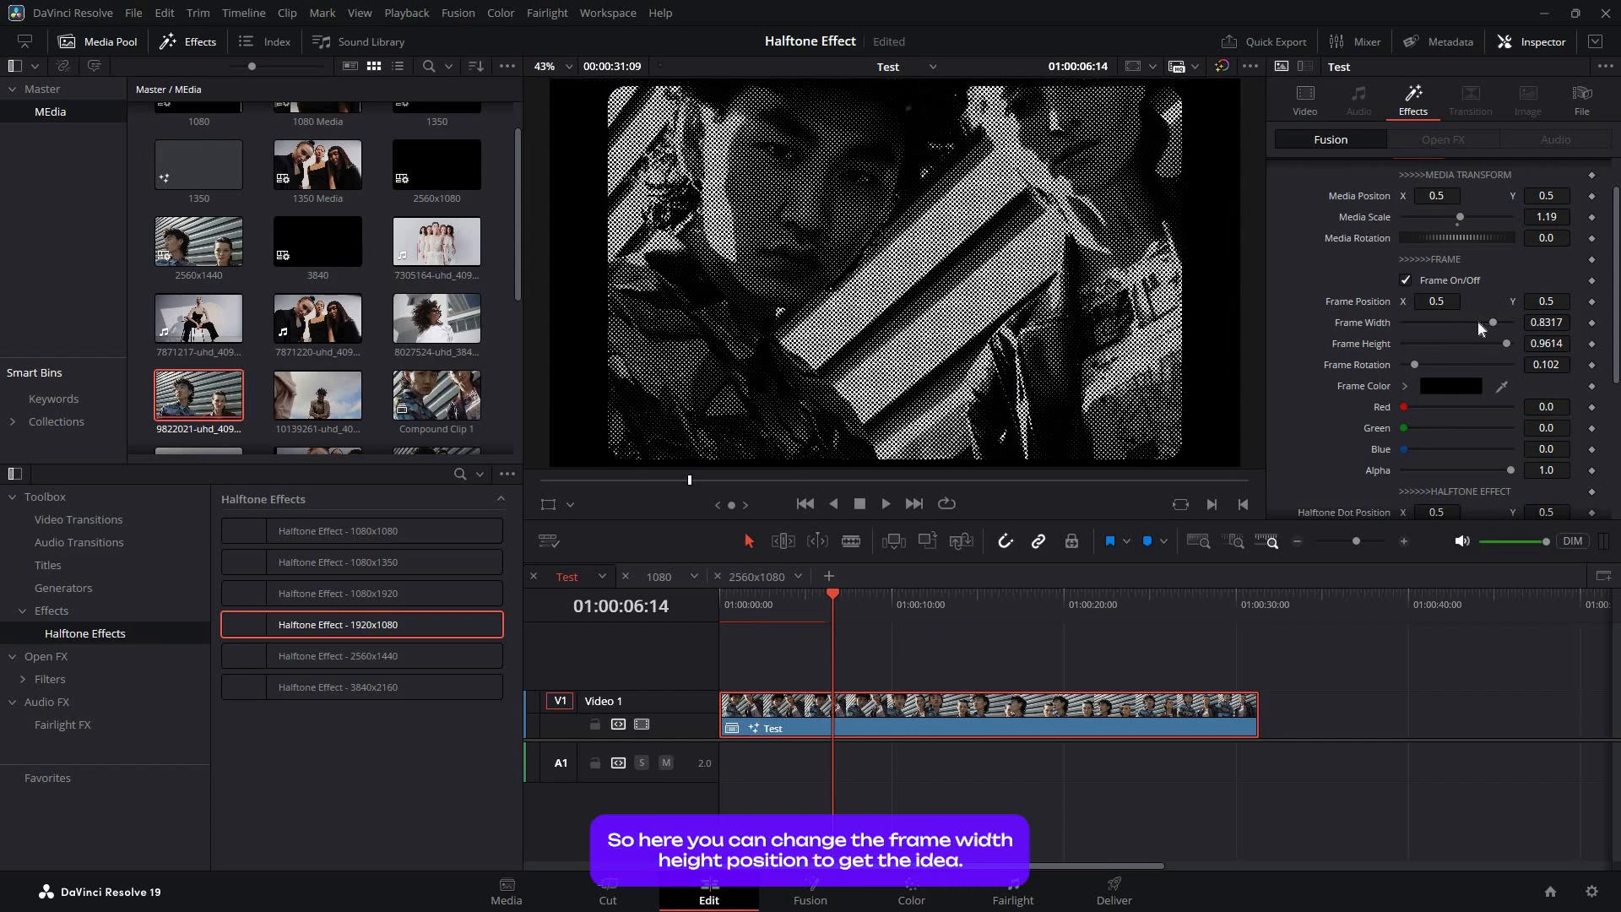
drag(1492, 322, 1349, 301)
key(ctrl+z)
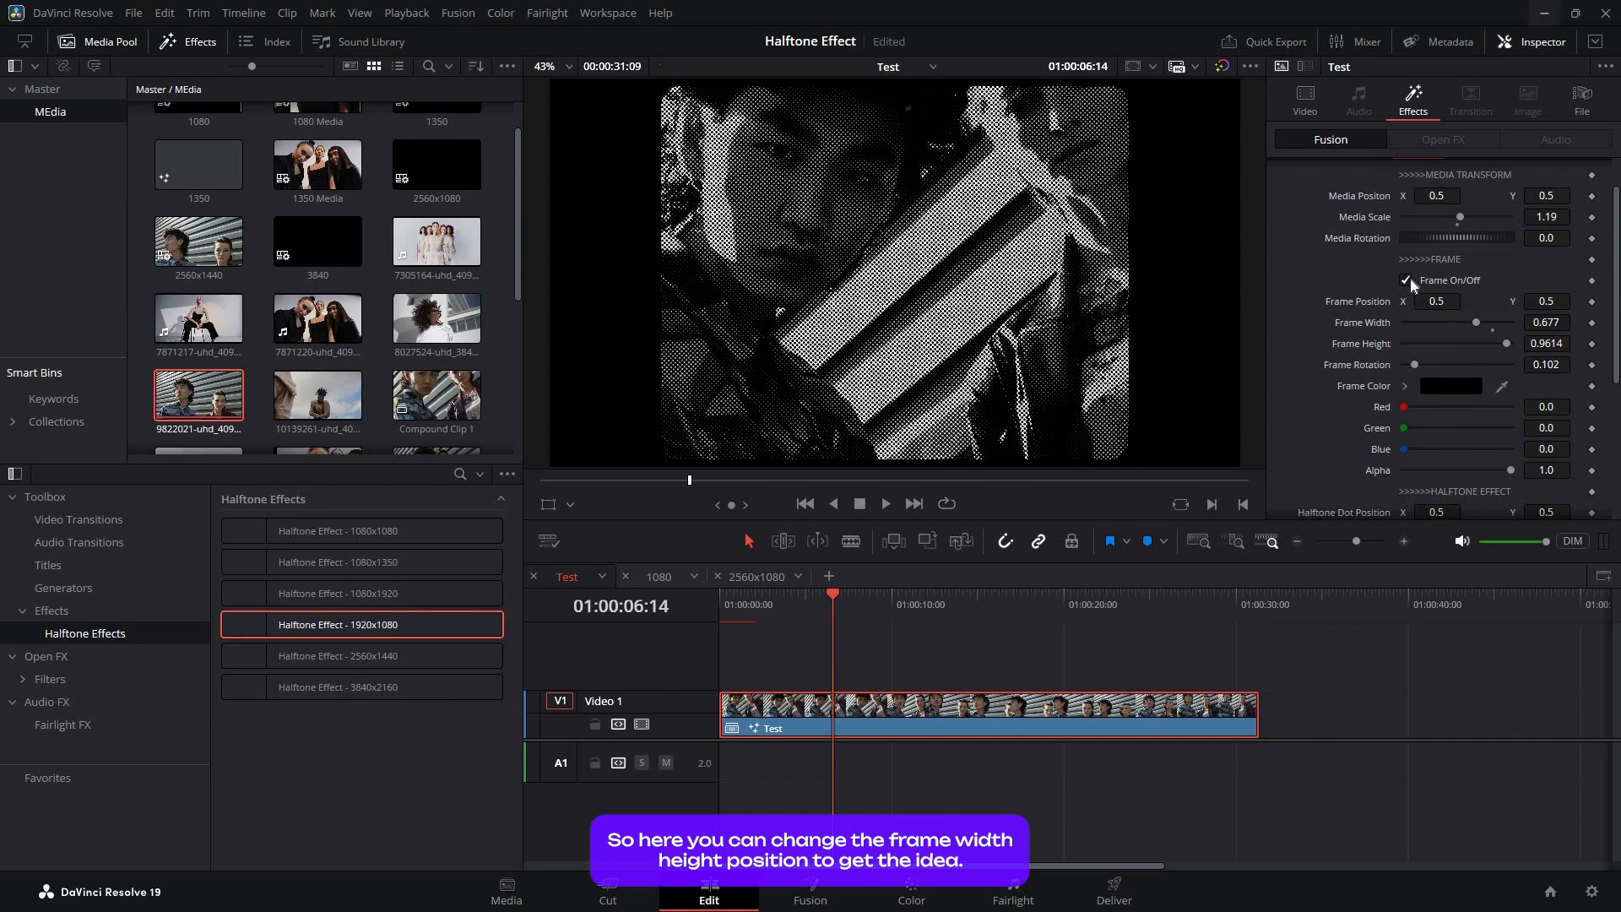
- Try changing the Halftone Dot Scale and setting the Dot Rotation to -36.5, and reset both
scroll(1356, 336, down, 4)
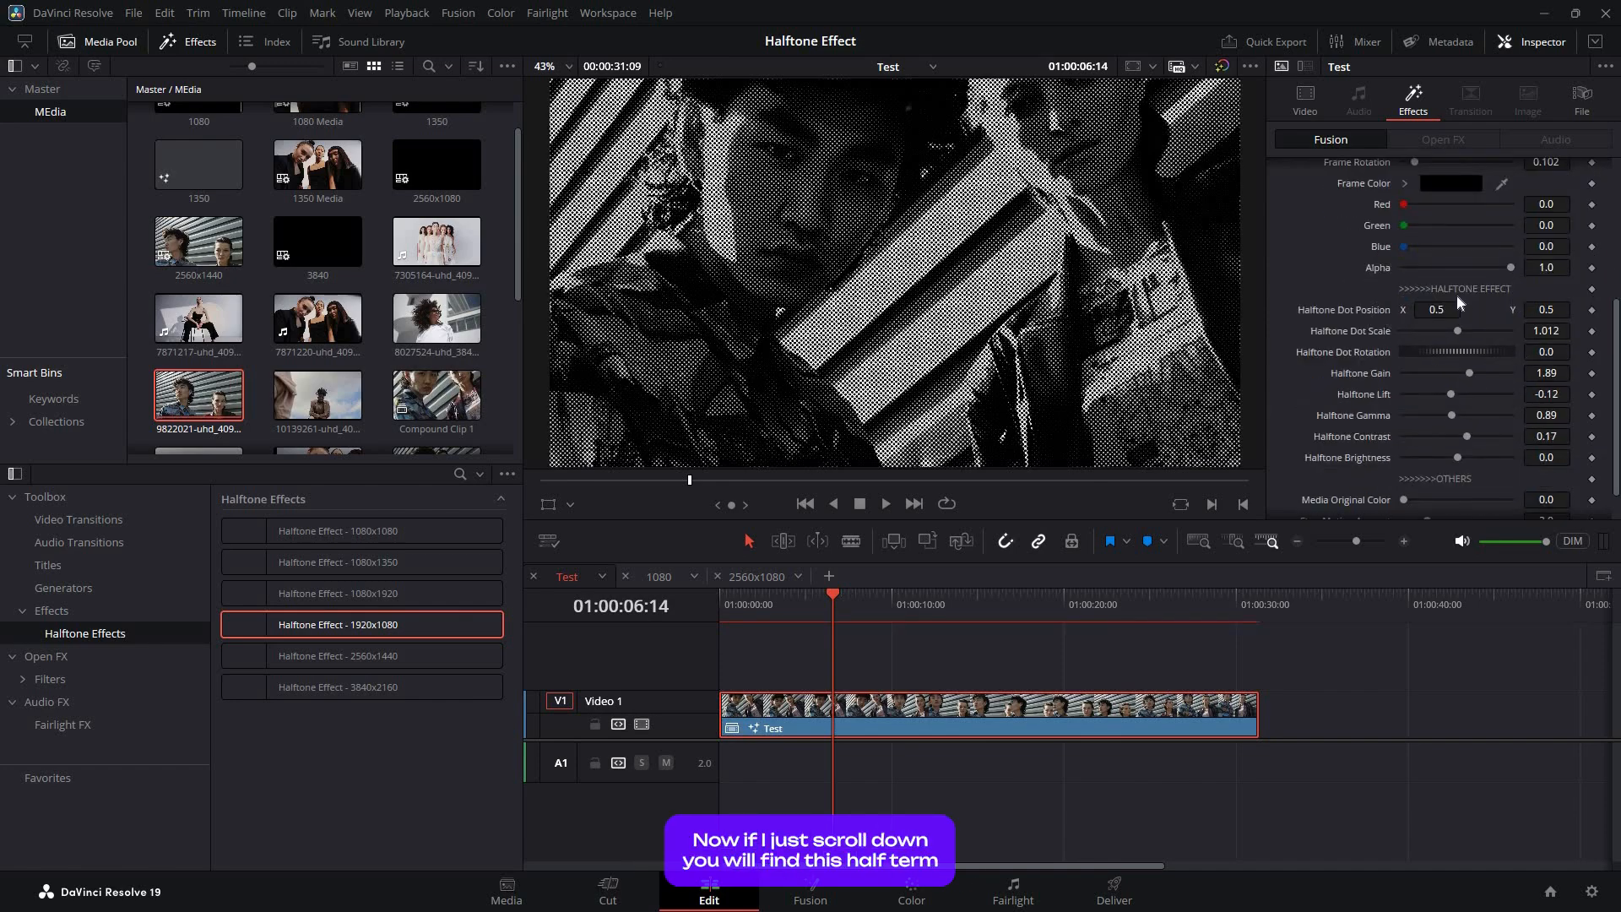
scroll(1457, 286, down, 1)
drag(1455, 287, 1452, 287)
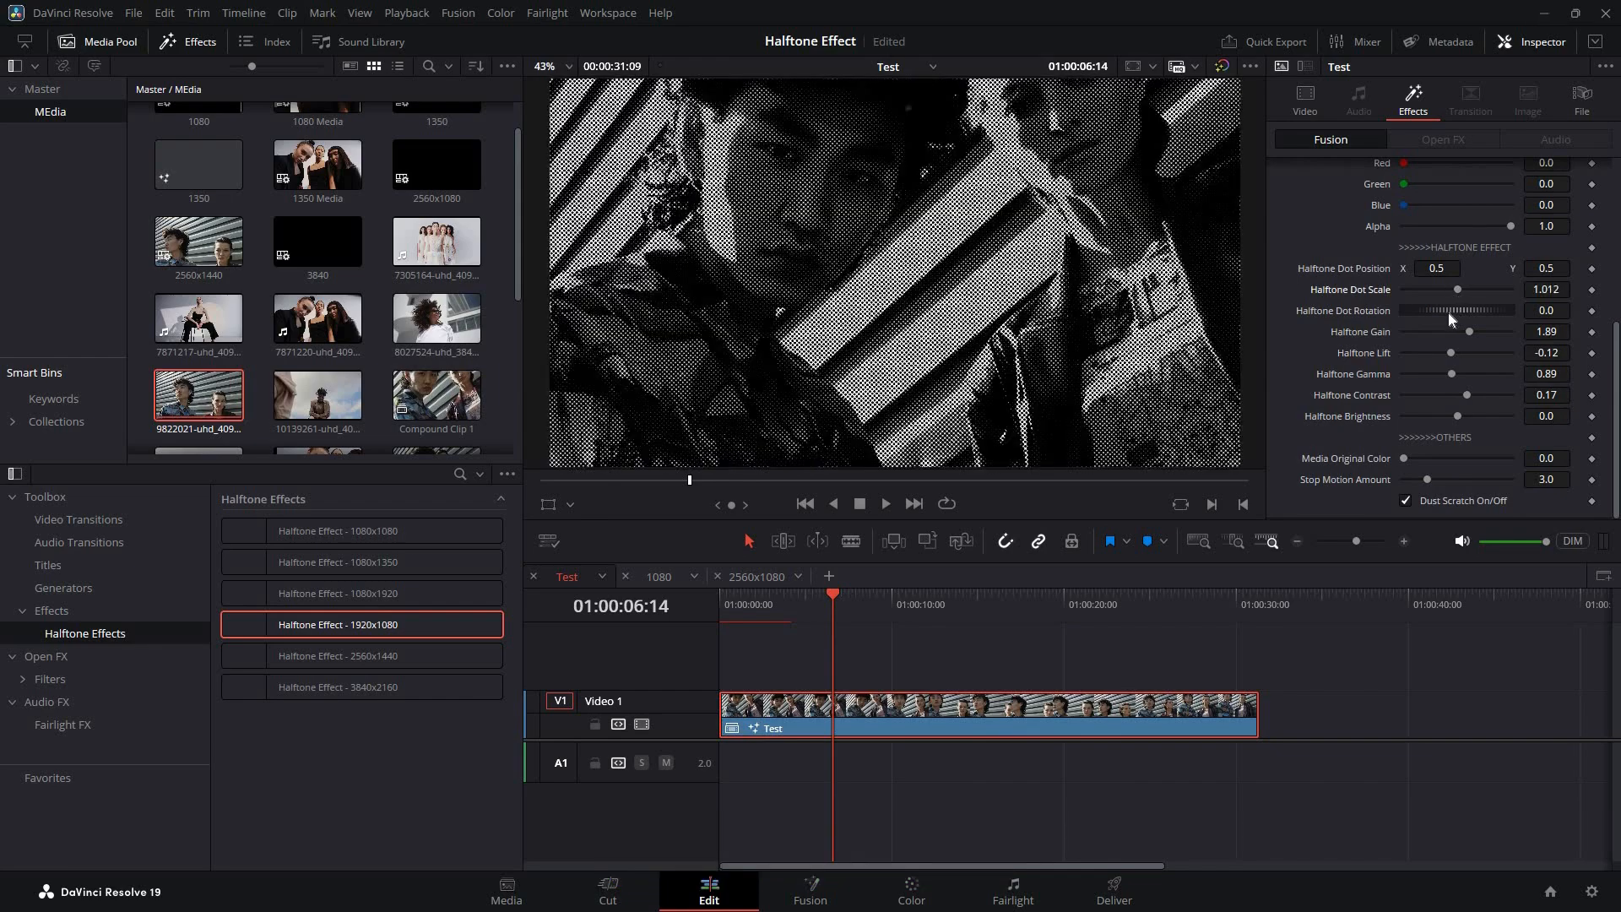
drag(1454, 324, 1427, 325)
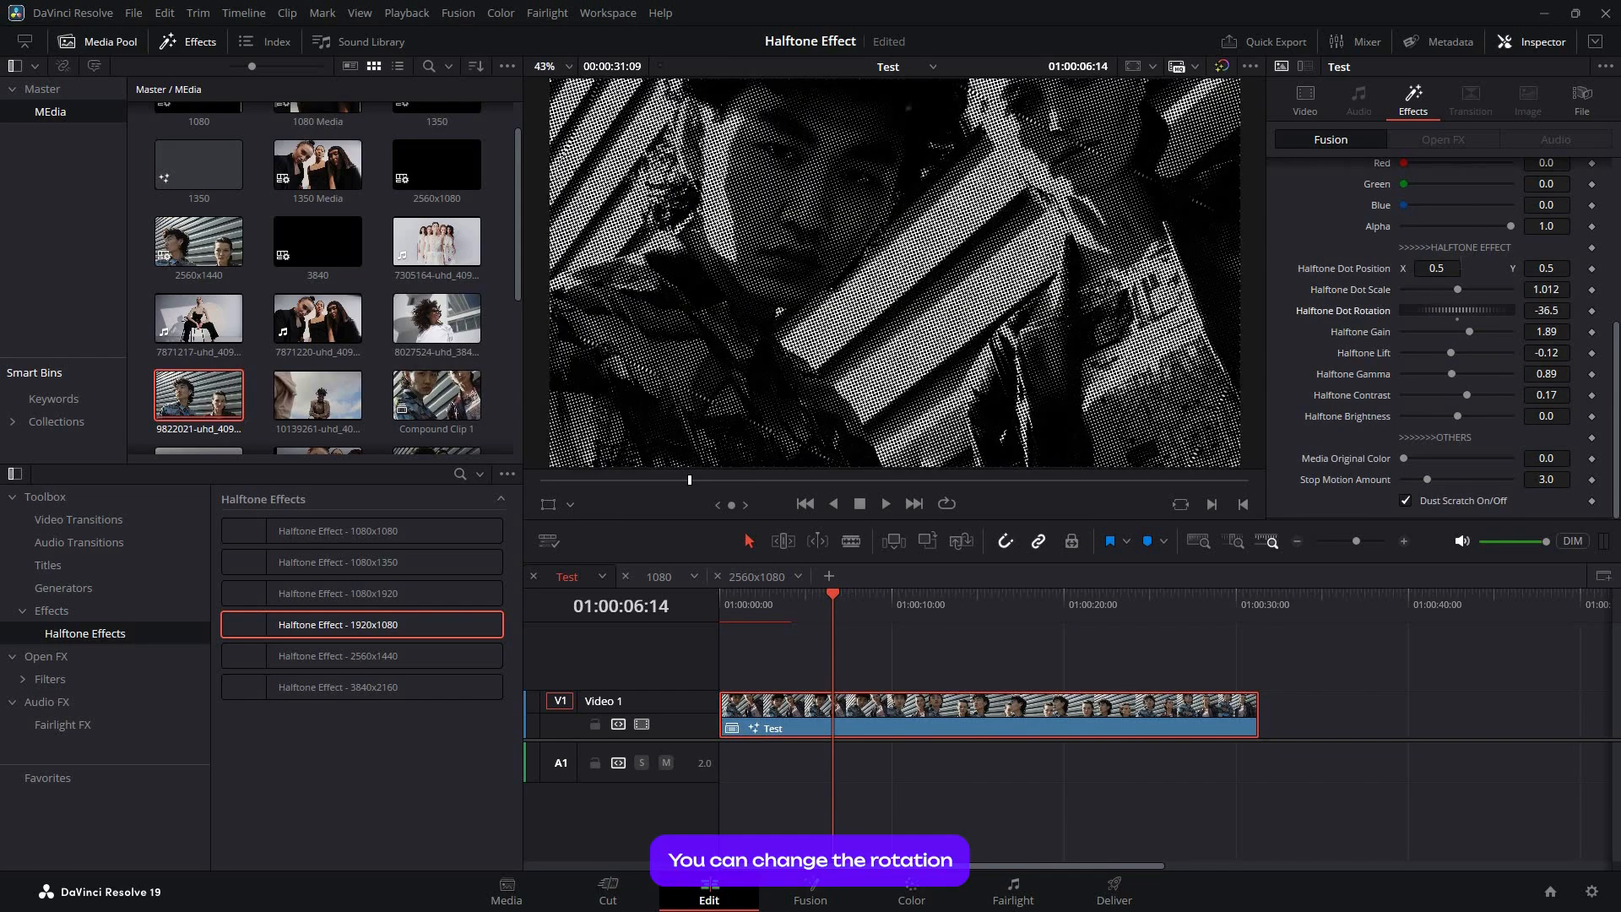
double_click(1356, 321)
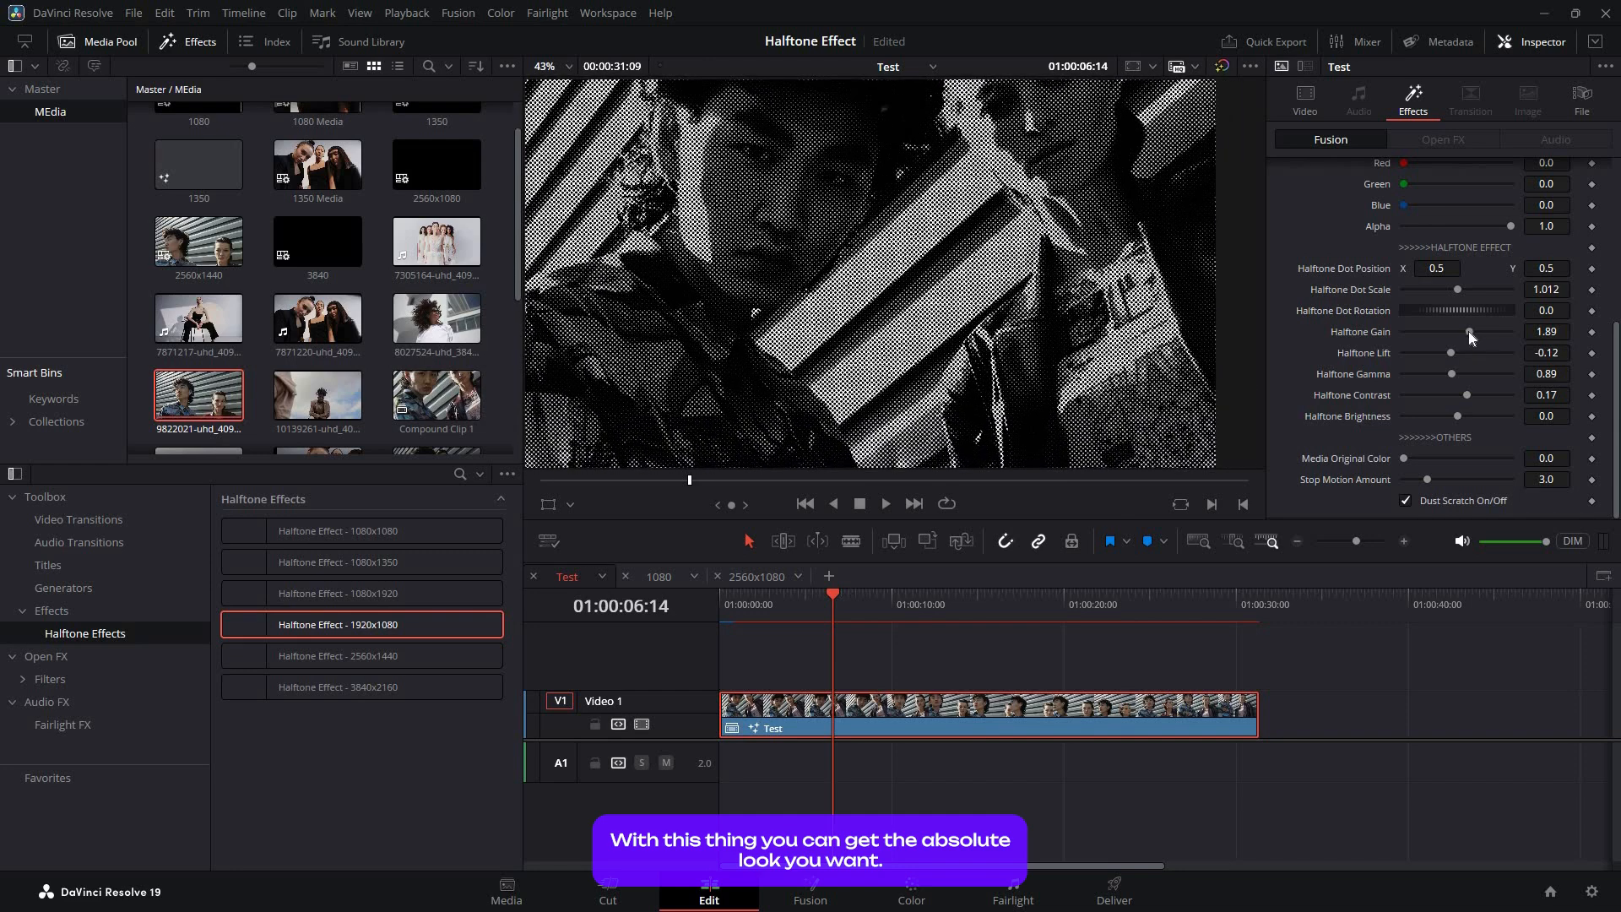
- Set Halftone Gain to 1.95, Lift to -0.09, Contrast to 1.0 and Brightness to -0.03
drag(1476, 328, 1456, 353)
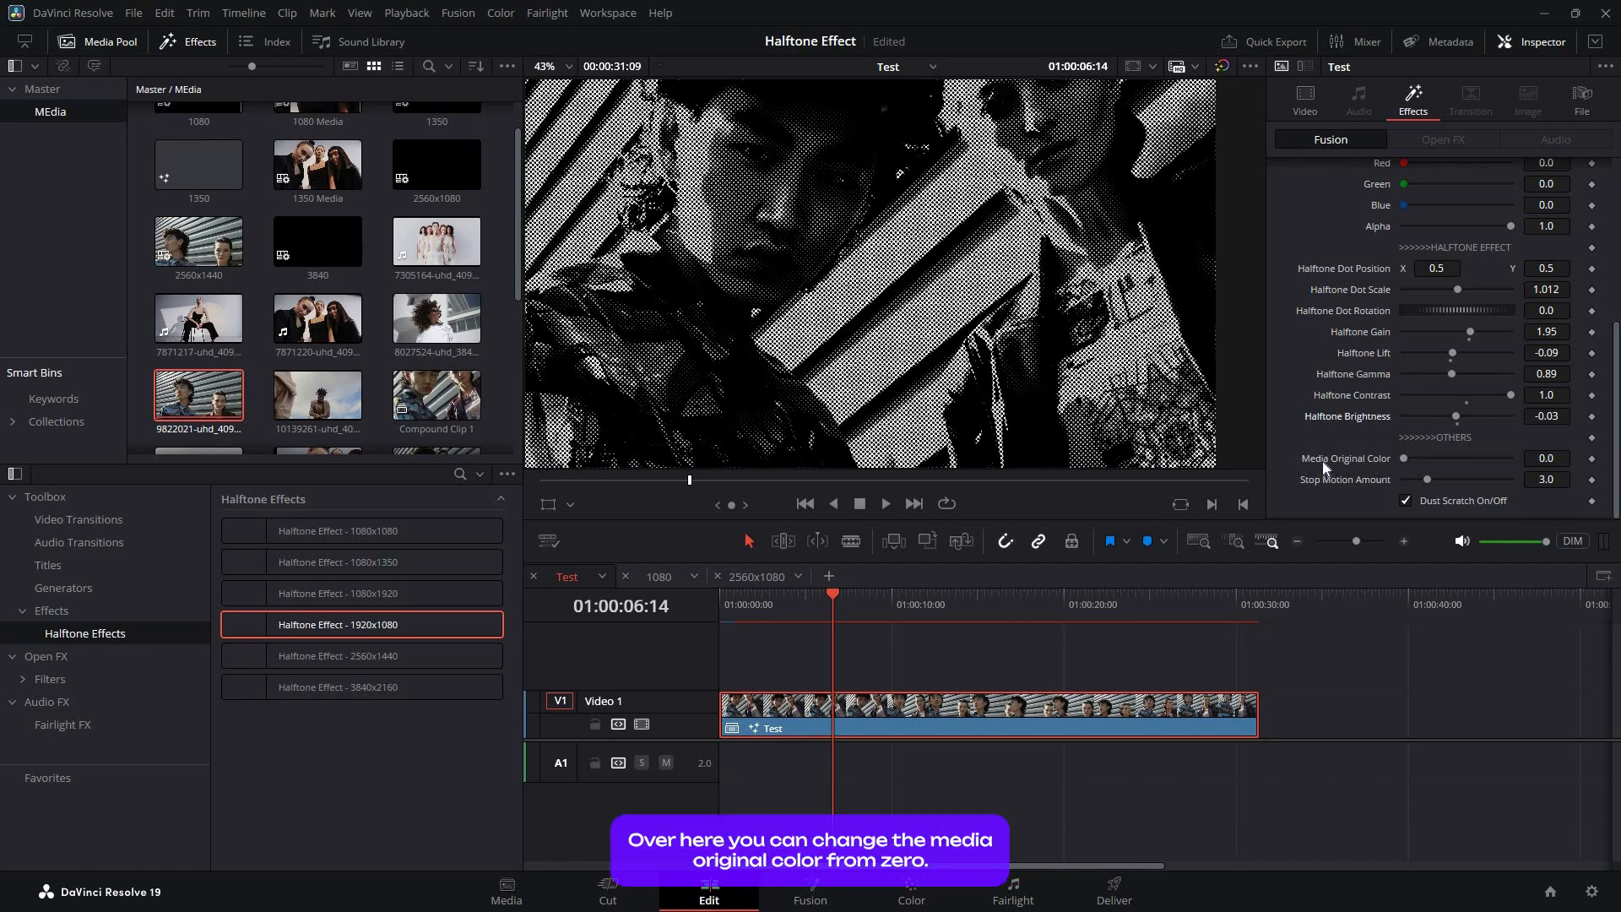
- Try Media Original Color values of 0.362, 0.315 and 0.465, and reset it to 0
click(1442, 458)
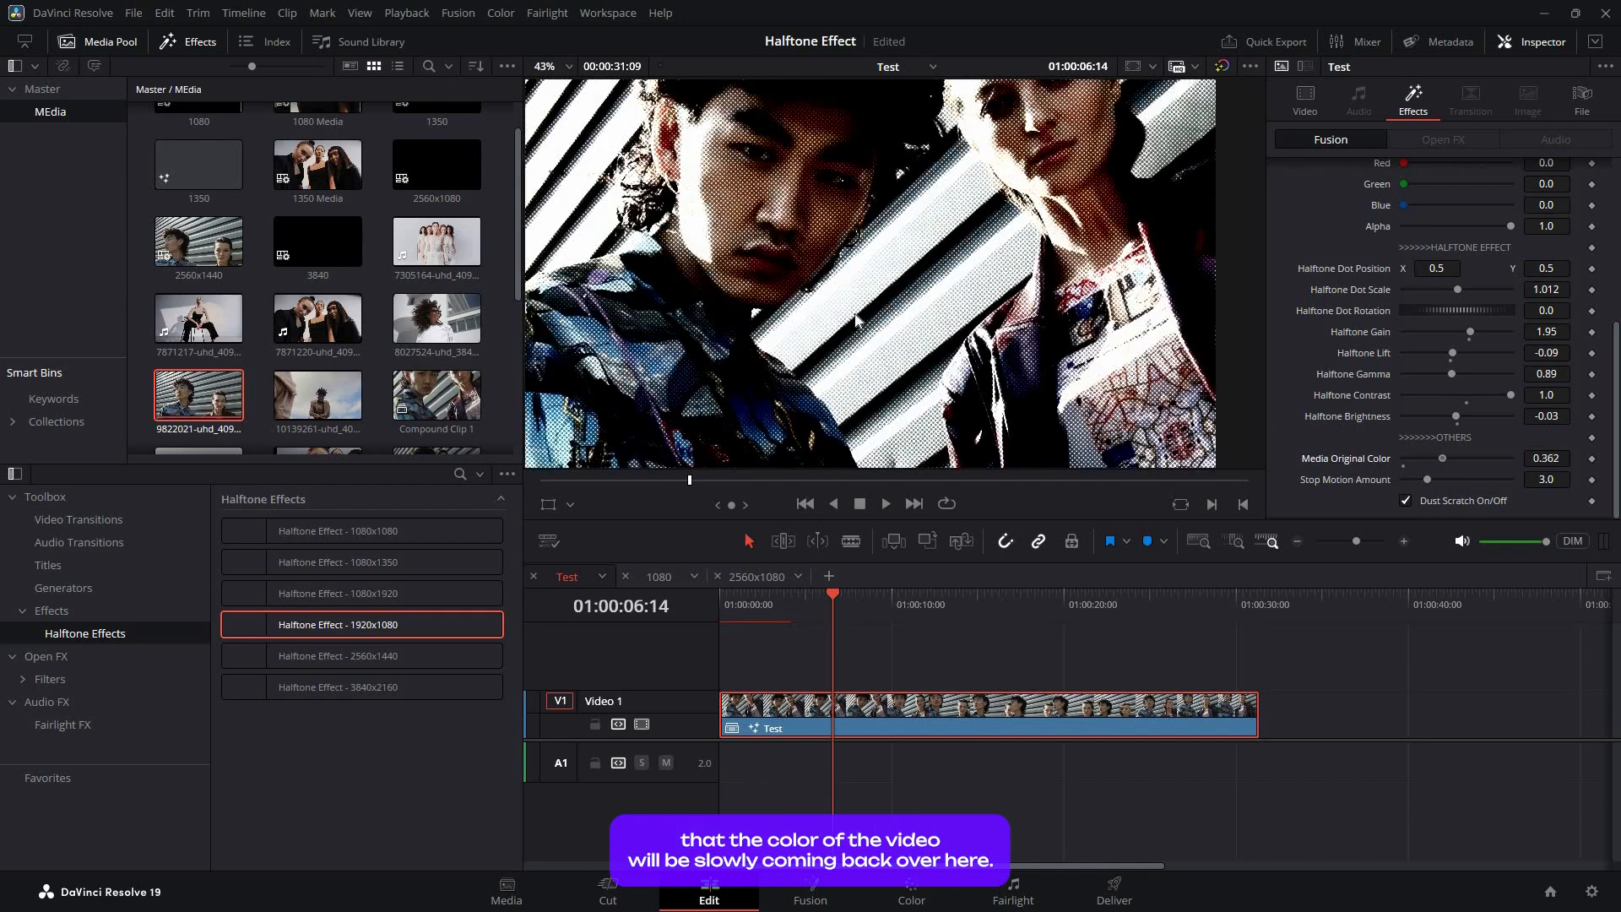
drag(1442, 458, 1437, 459)
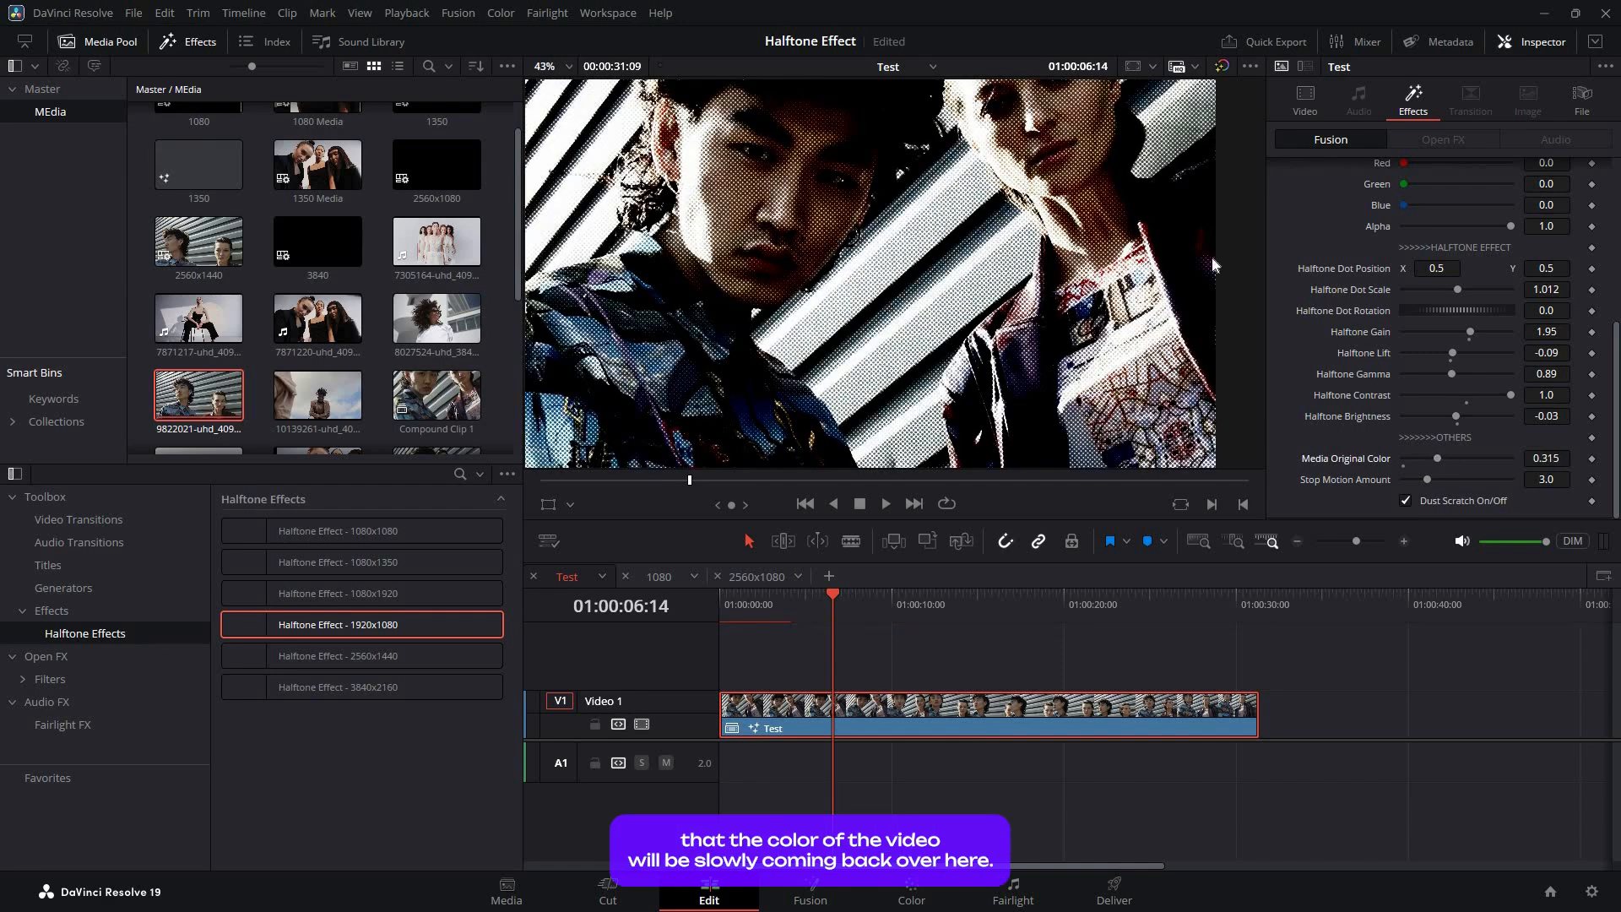
click(1453, 459)
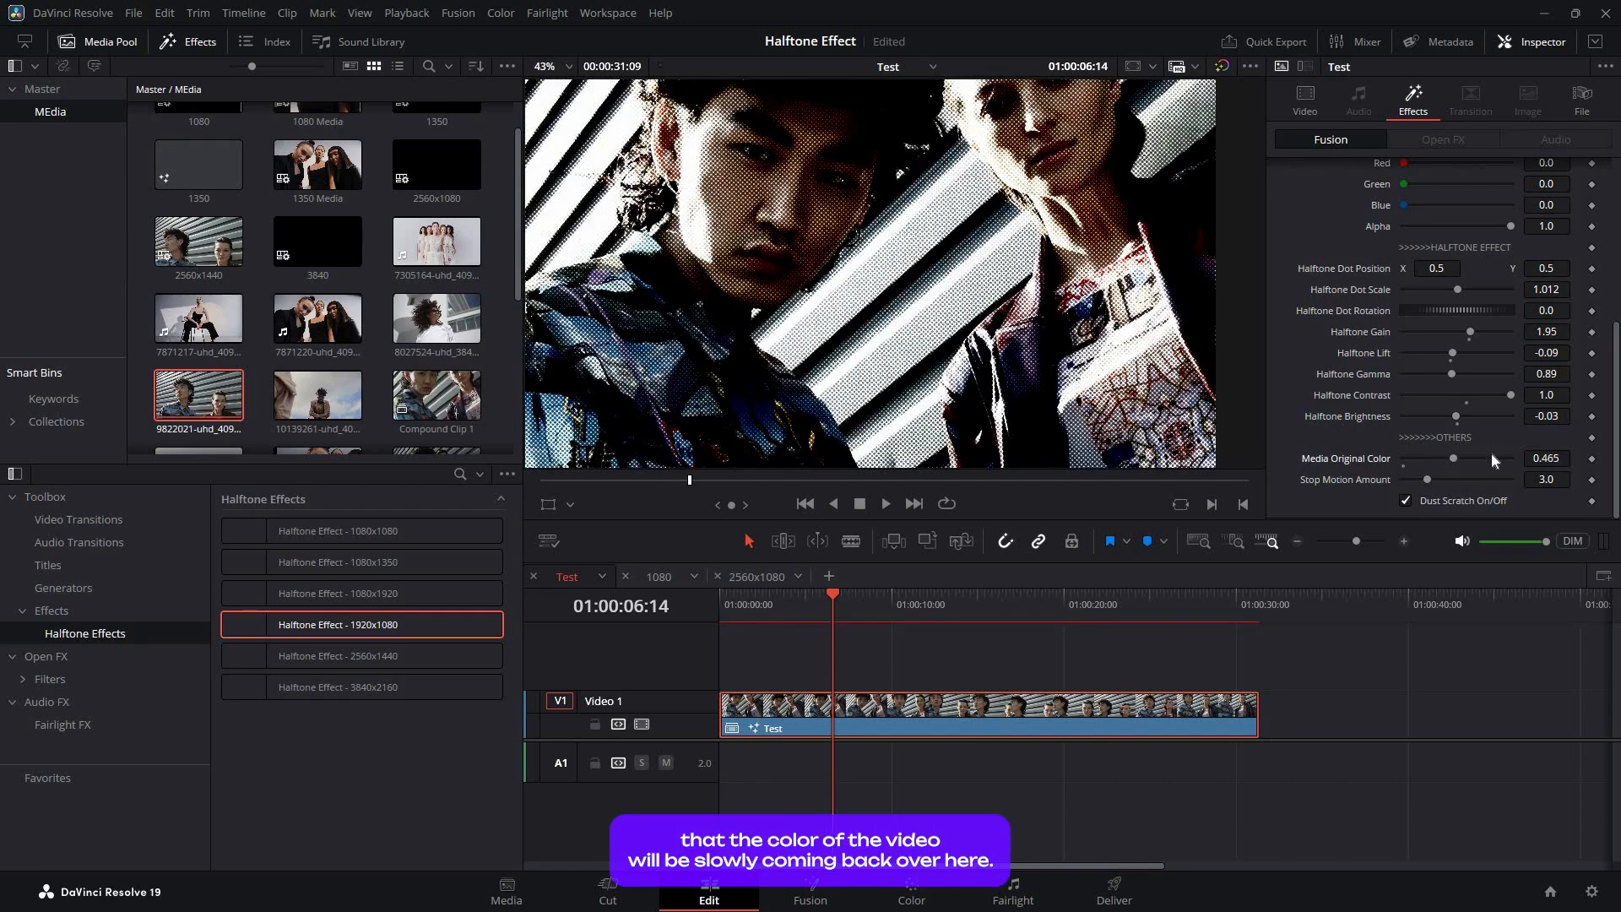
click(1589, 460)
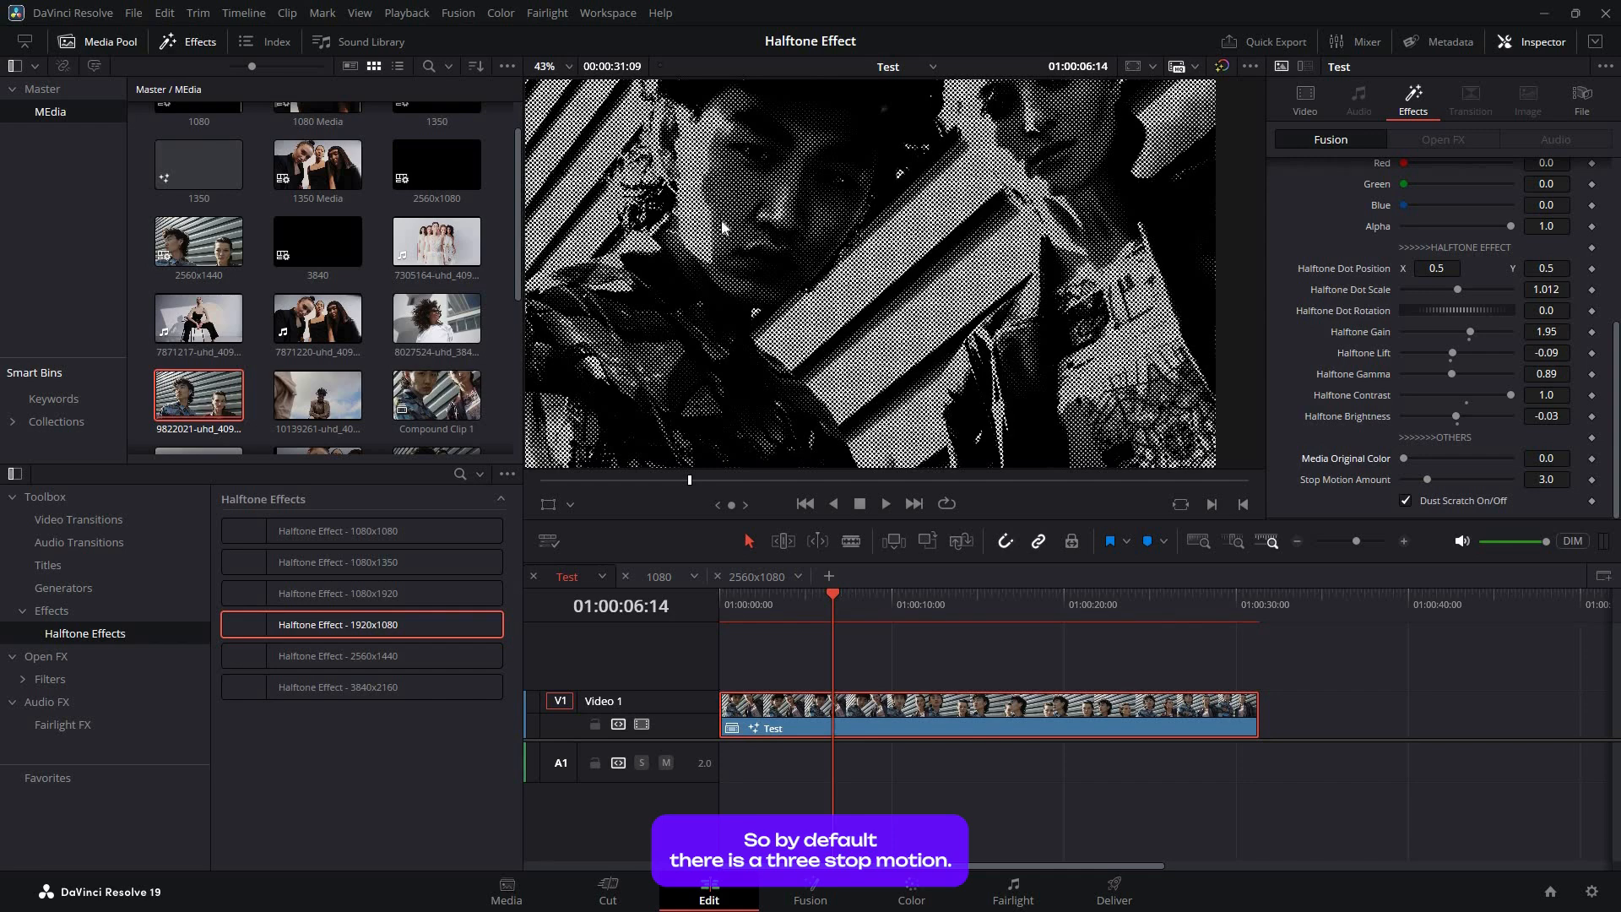
- Play the clip briefly to check the stop motion and set the Stop Motion Amount to 1.0
key(space)
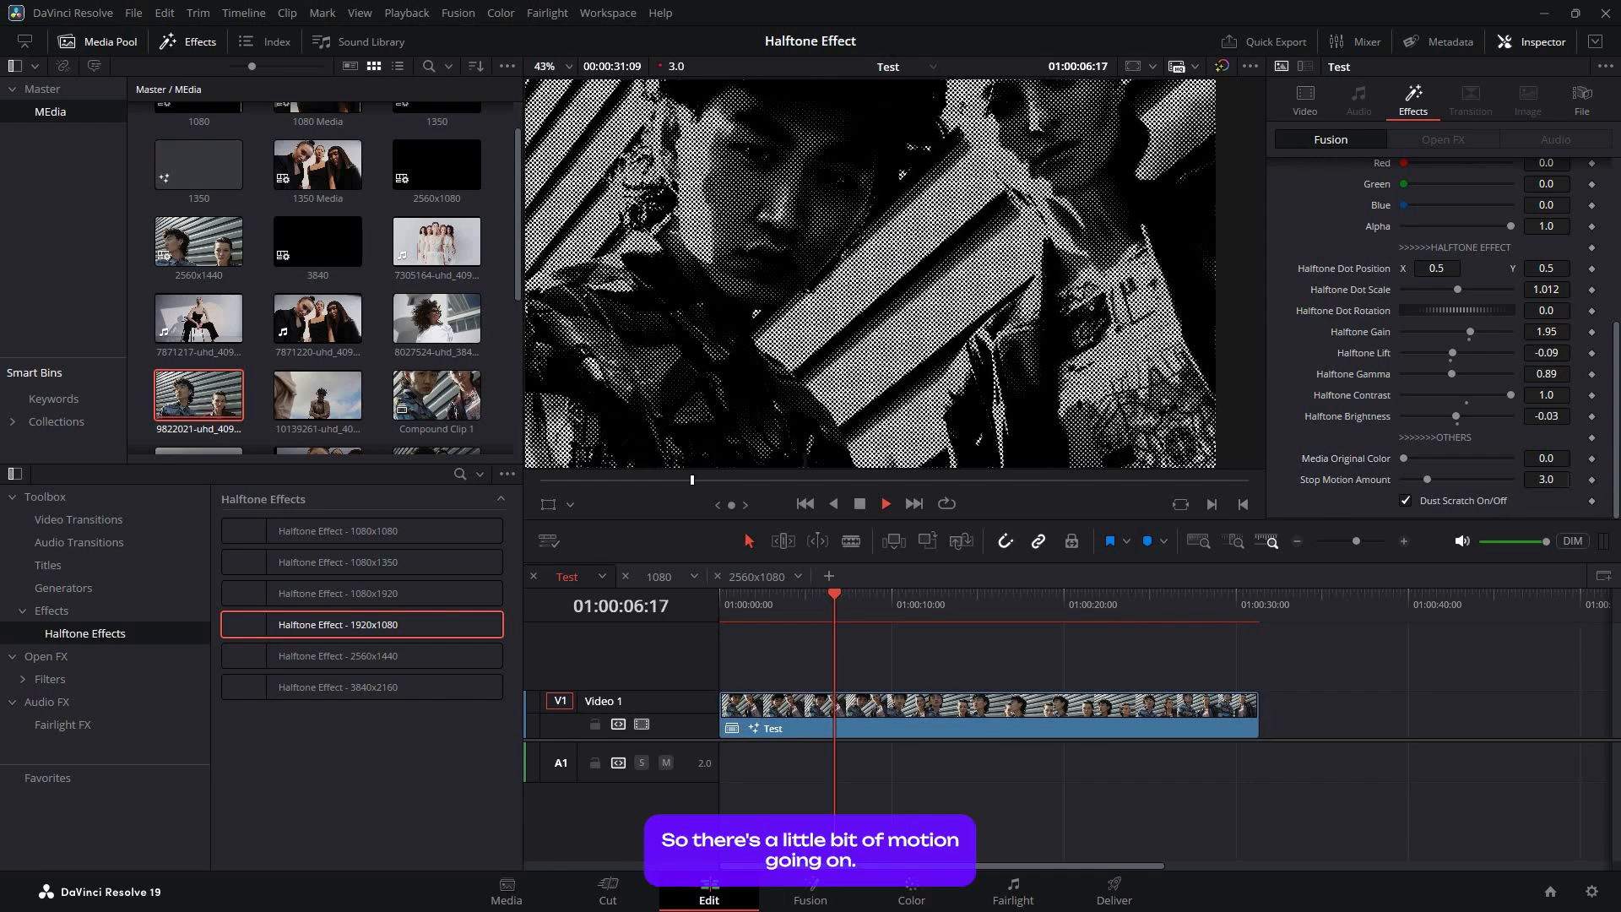
key(space)
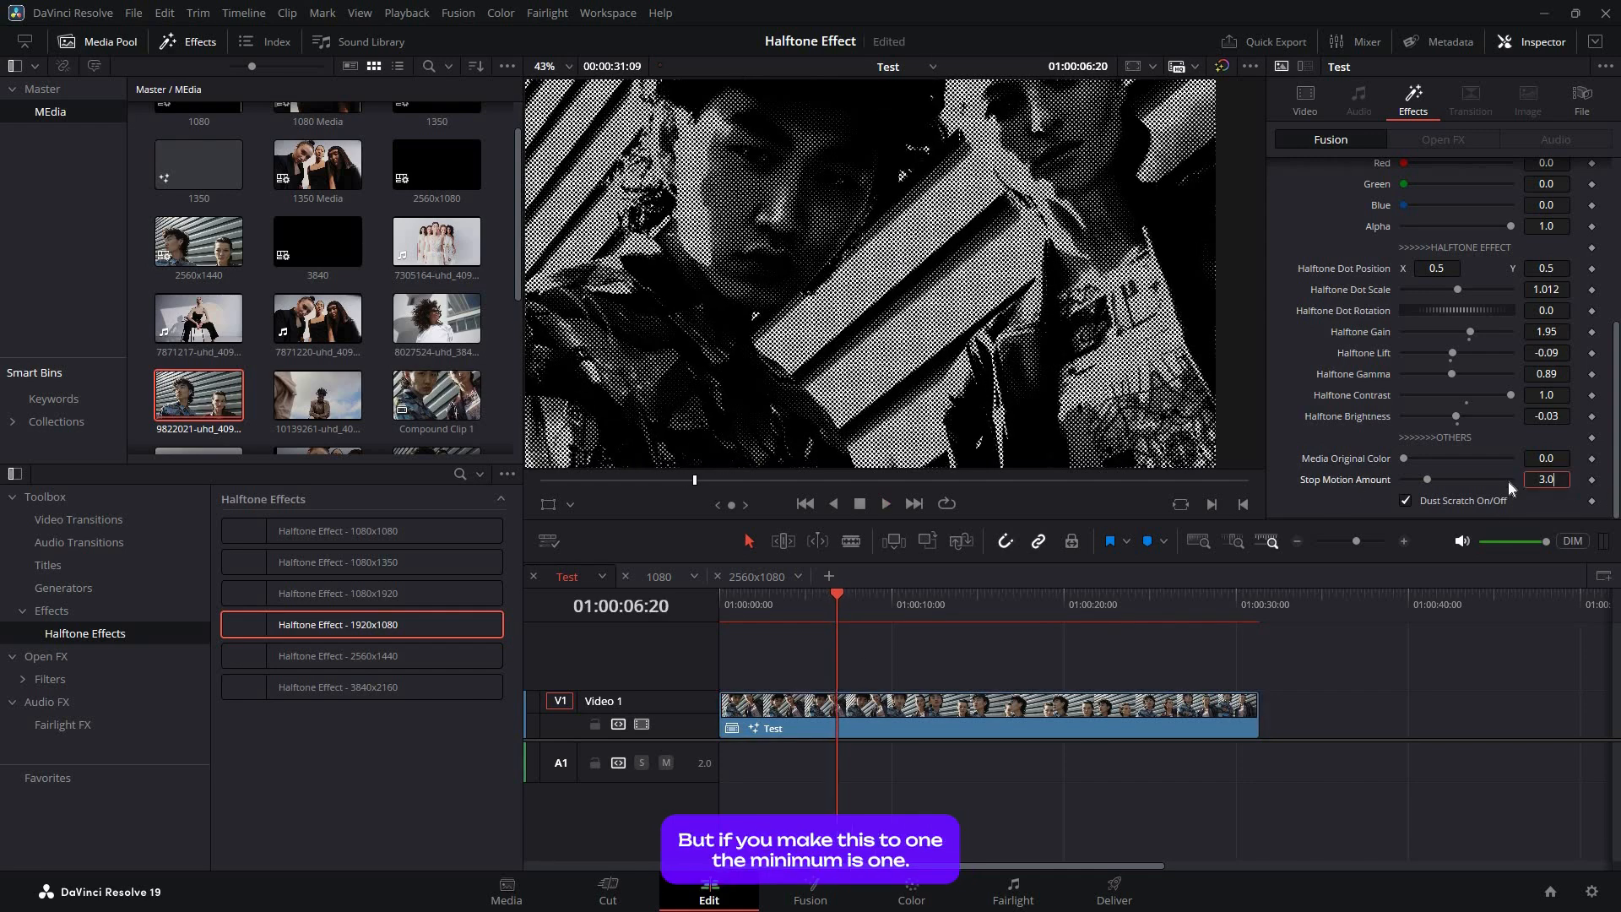
scroll(1336, 372, up, 3)
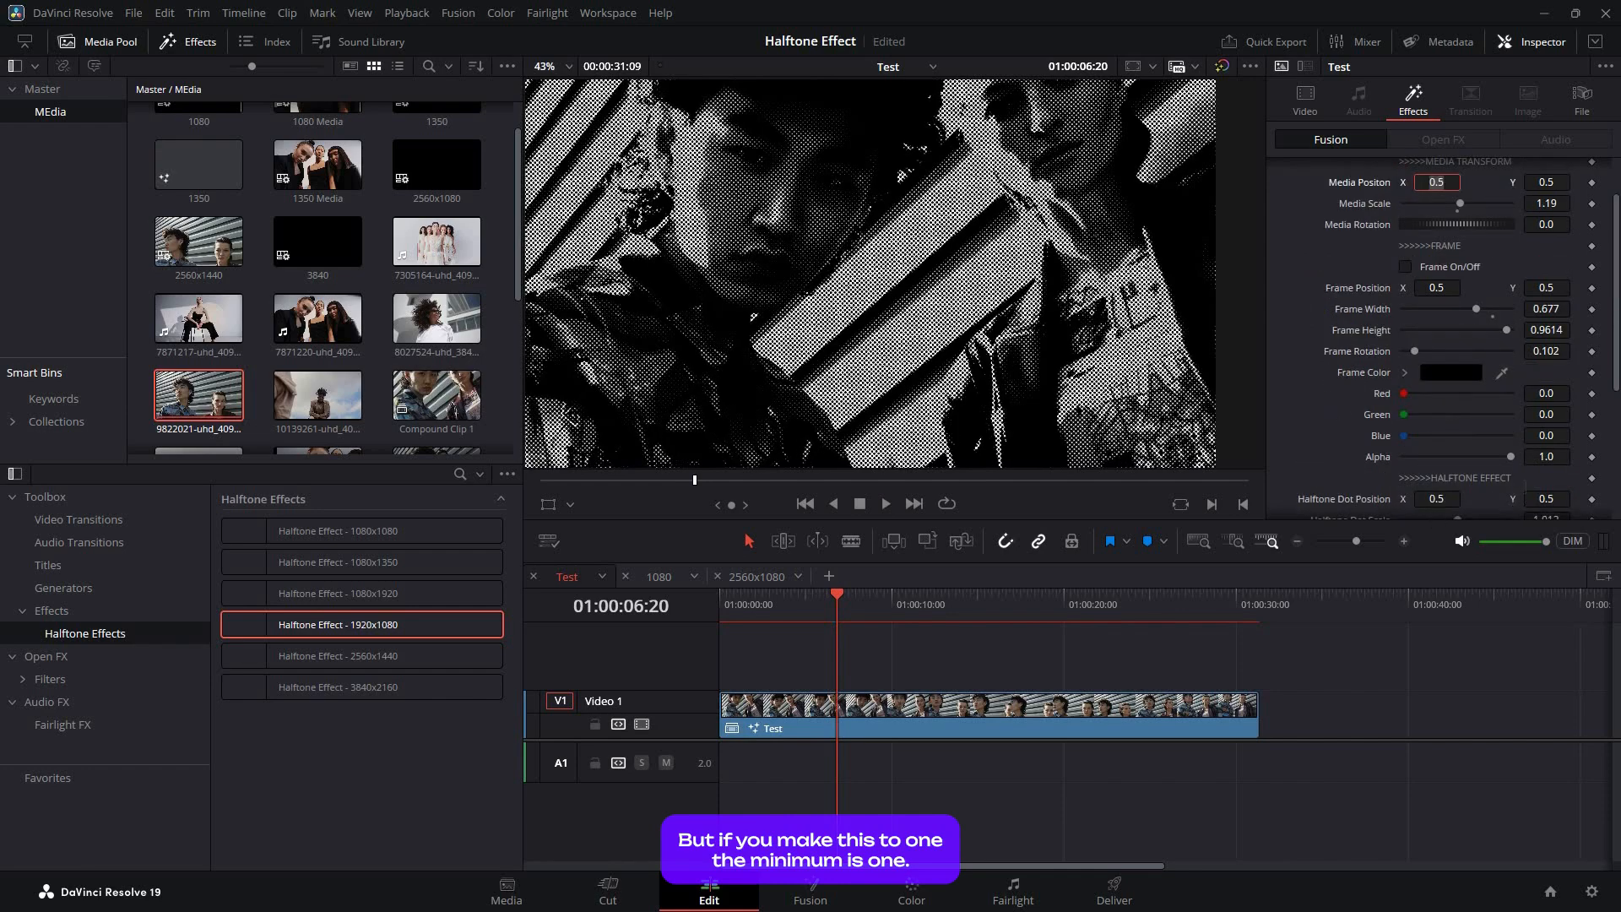
scroll(1418, 473, down, 5)
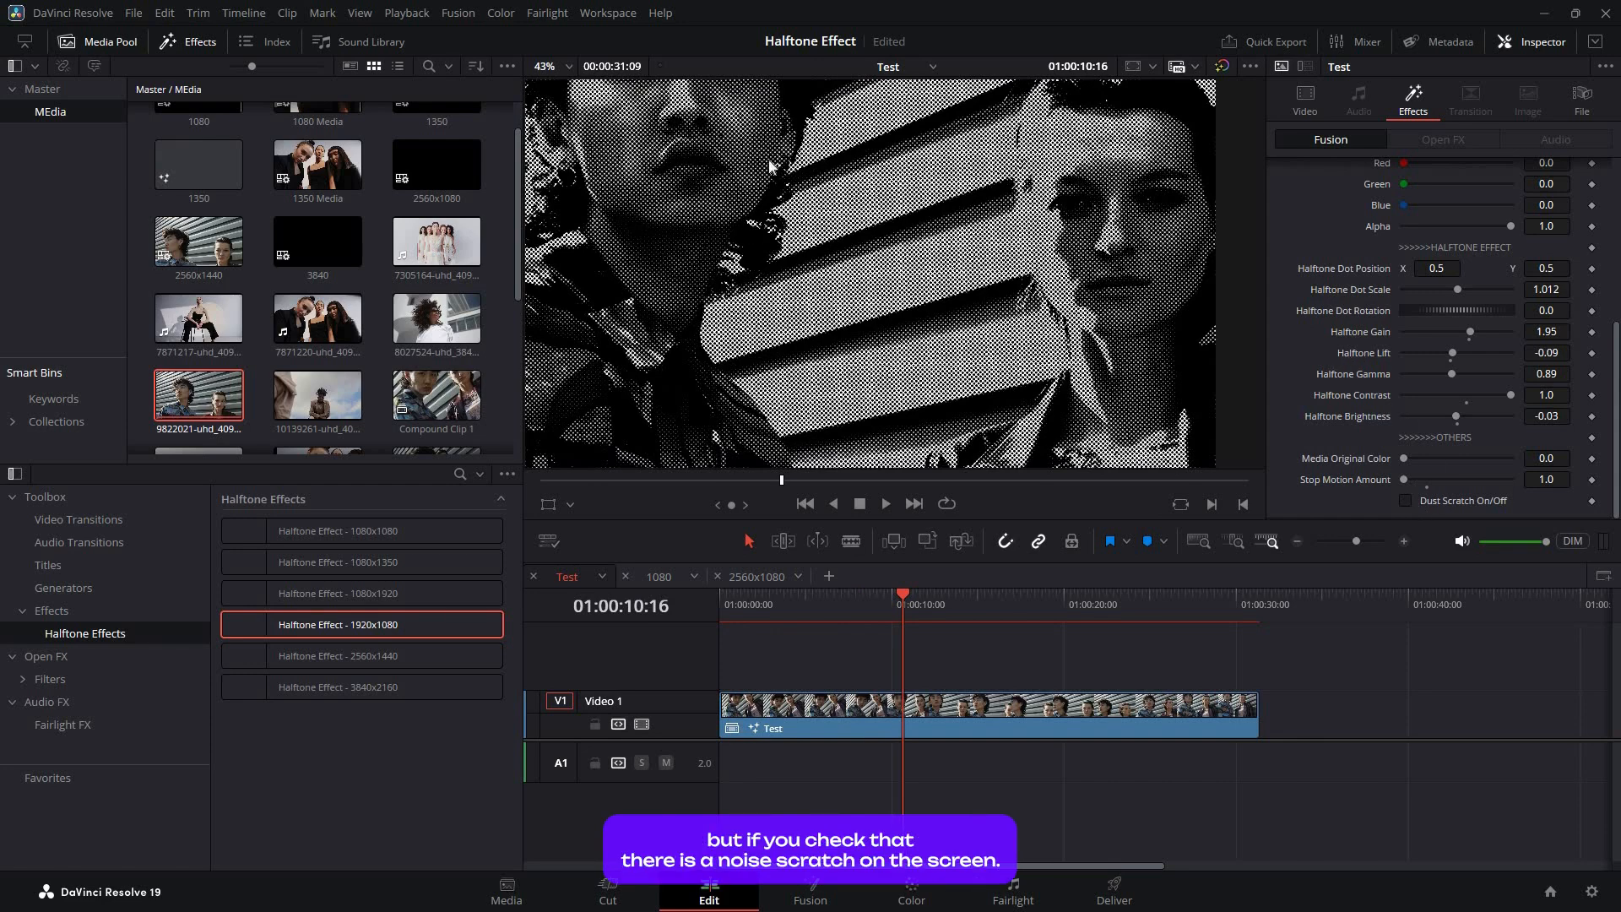
- Turn Dust Scratch on for the effect and move the playhead back to 01:00:05:15
click(1406, 502)
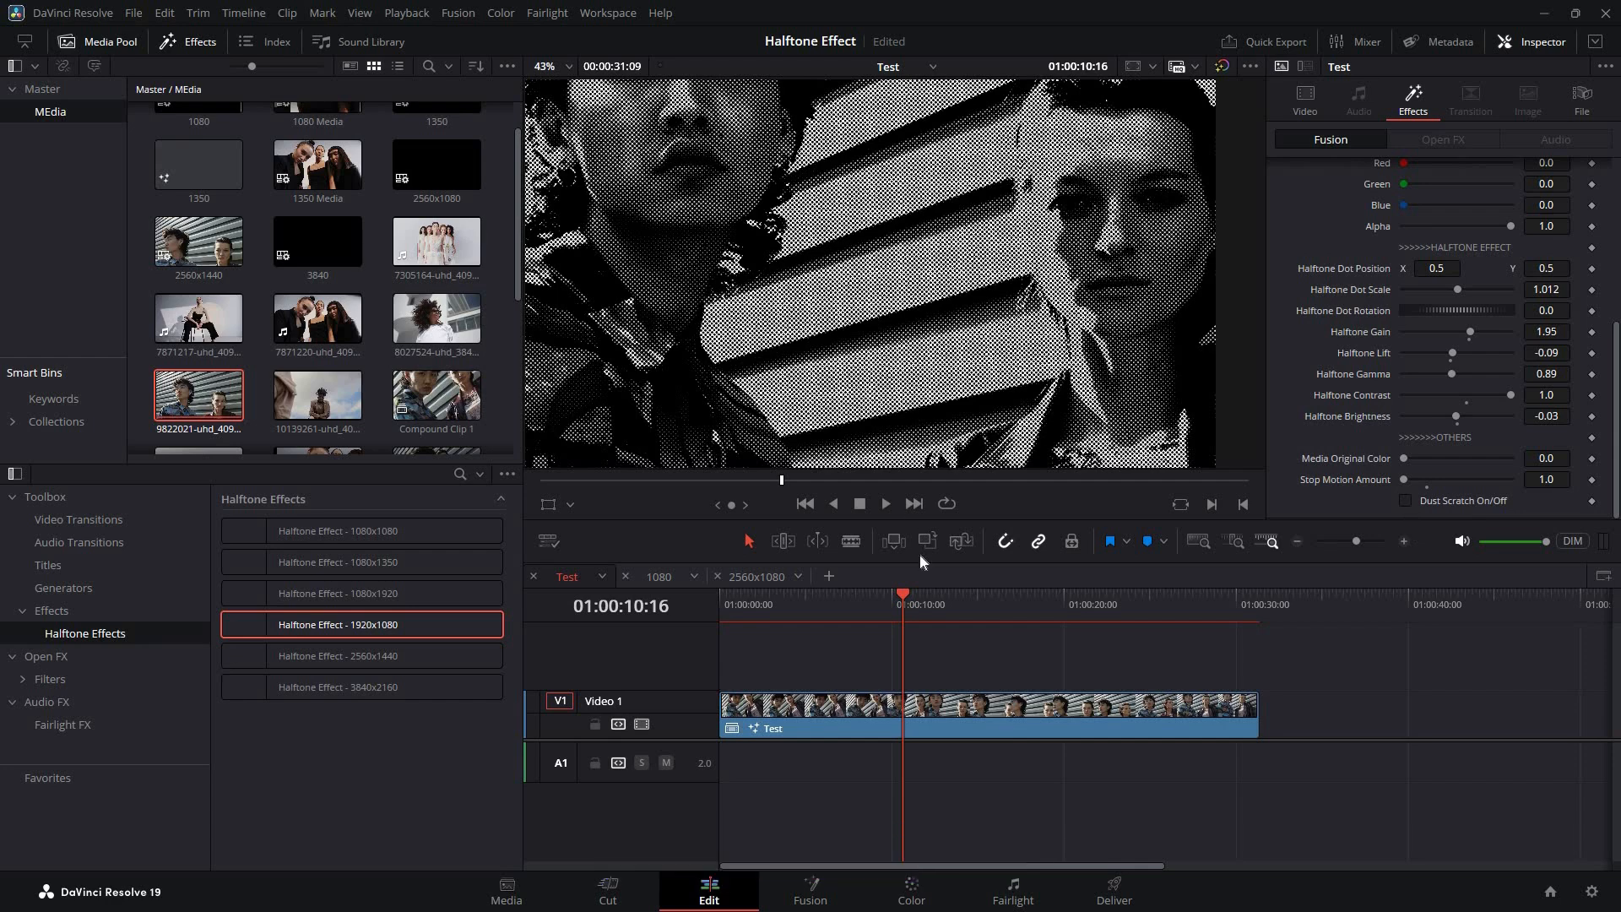
key(Left)
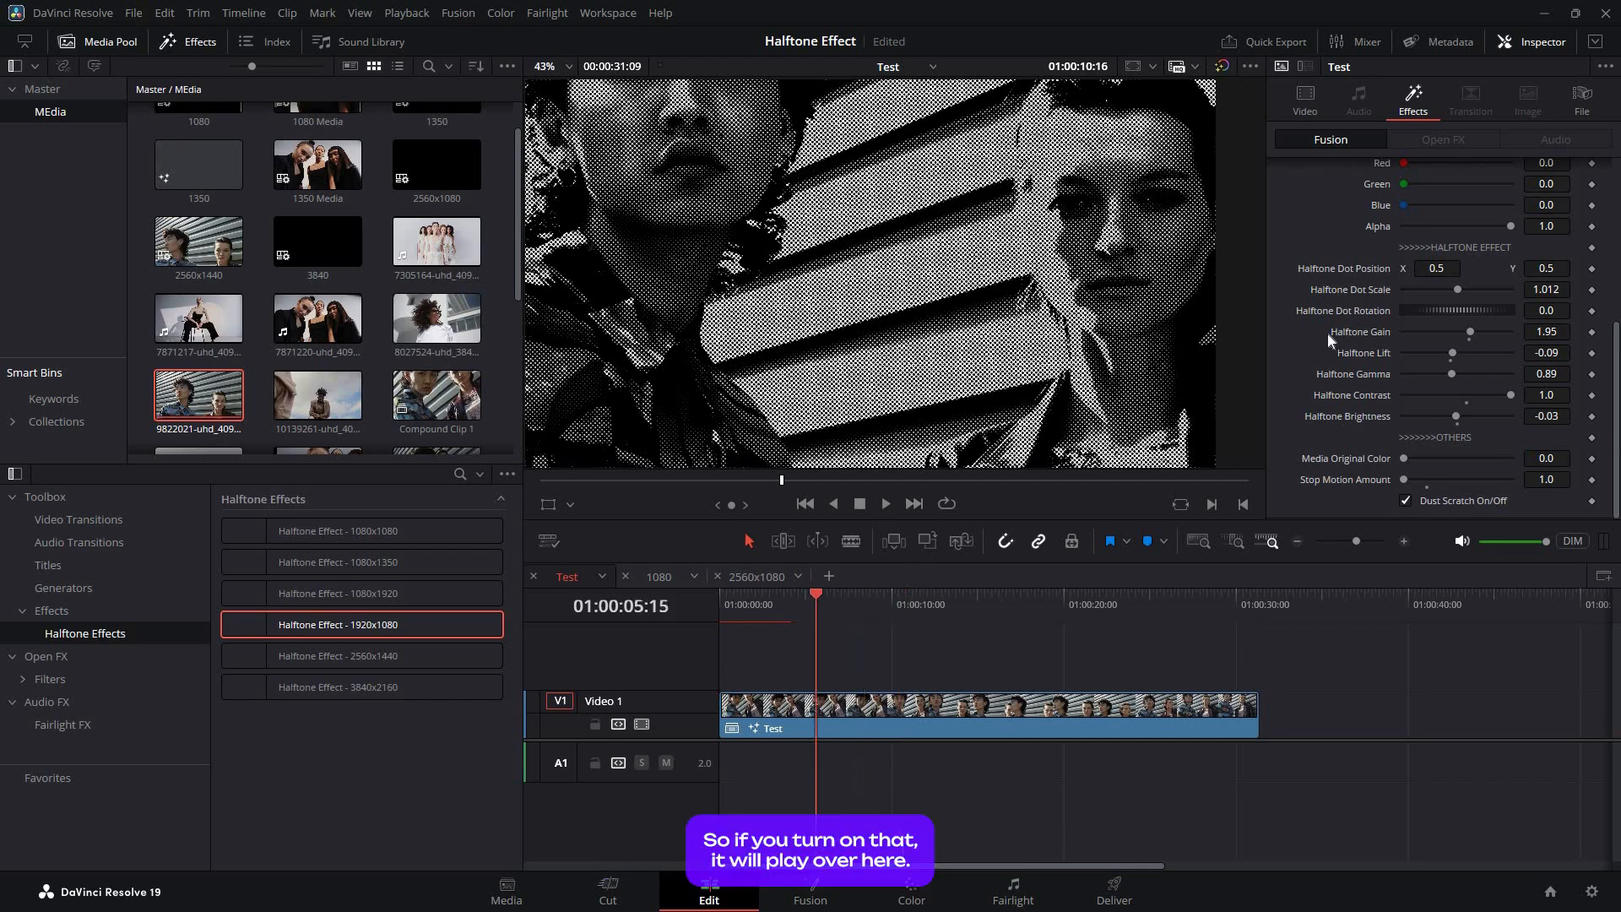
- Open the square 1080 timeline, place the 7305164-uhd_4096_2160_25fps.mp4 video at its start, and play it
click(659, 576)
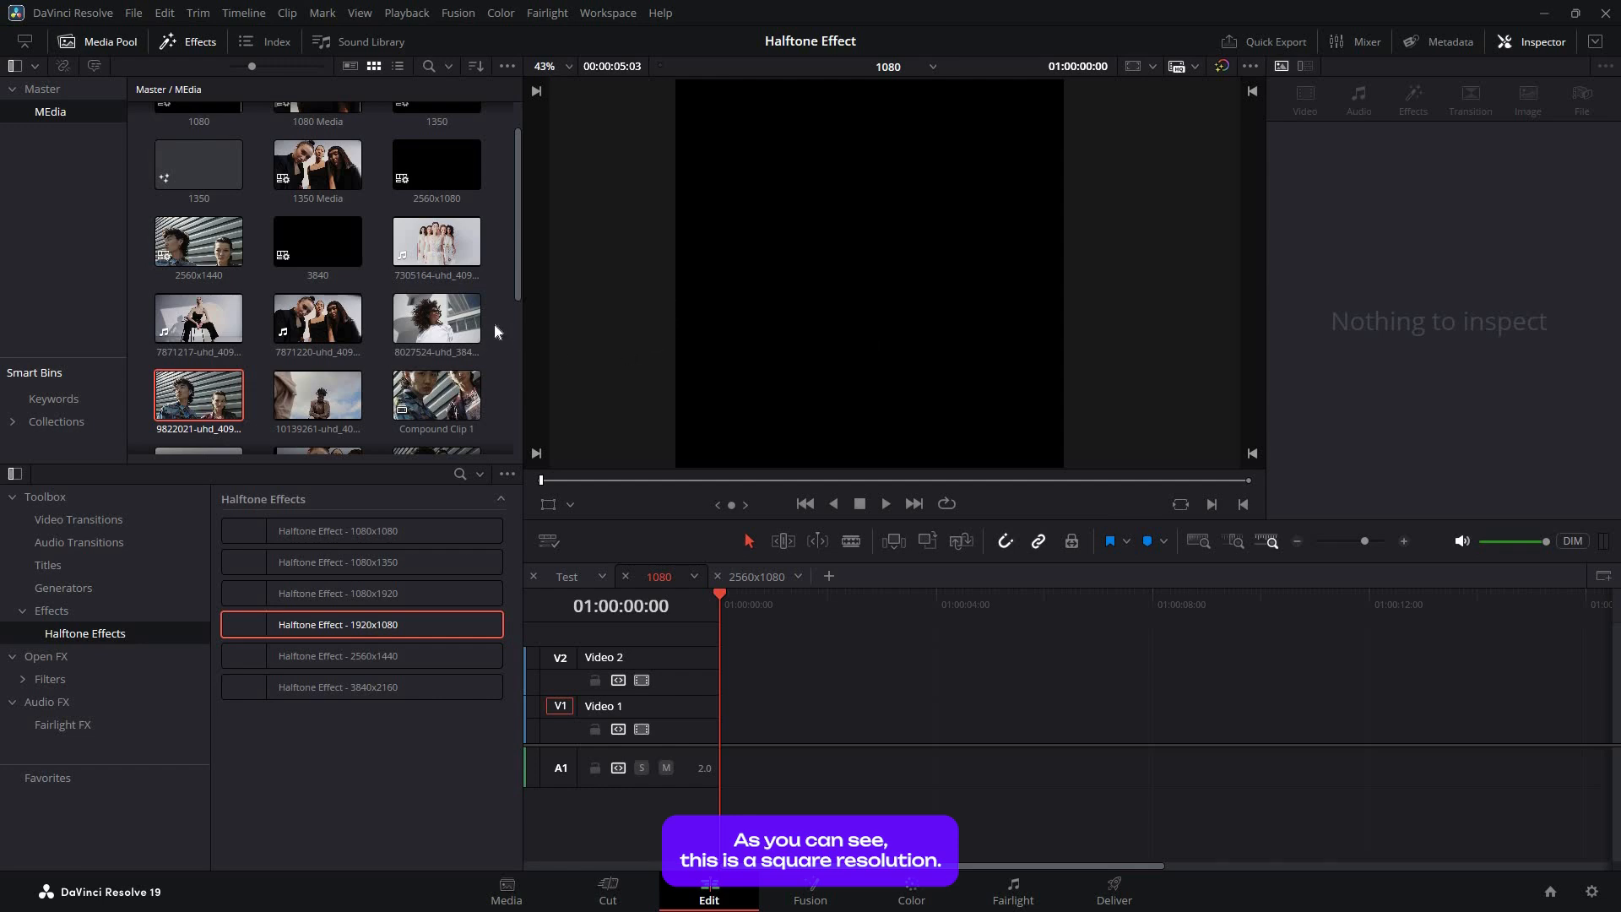
drag(448, 249, 751, 591)
key(space)
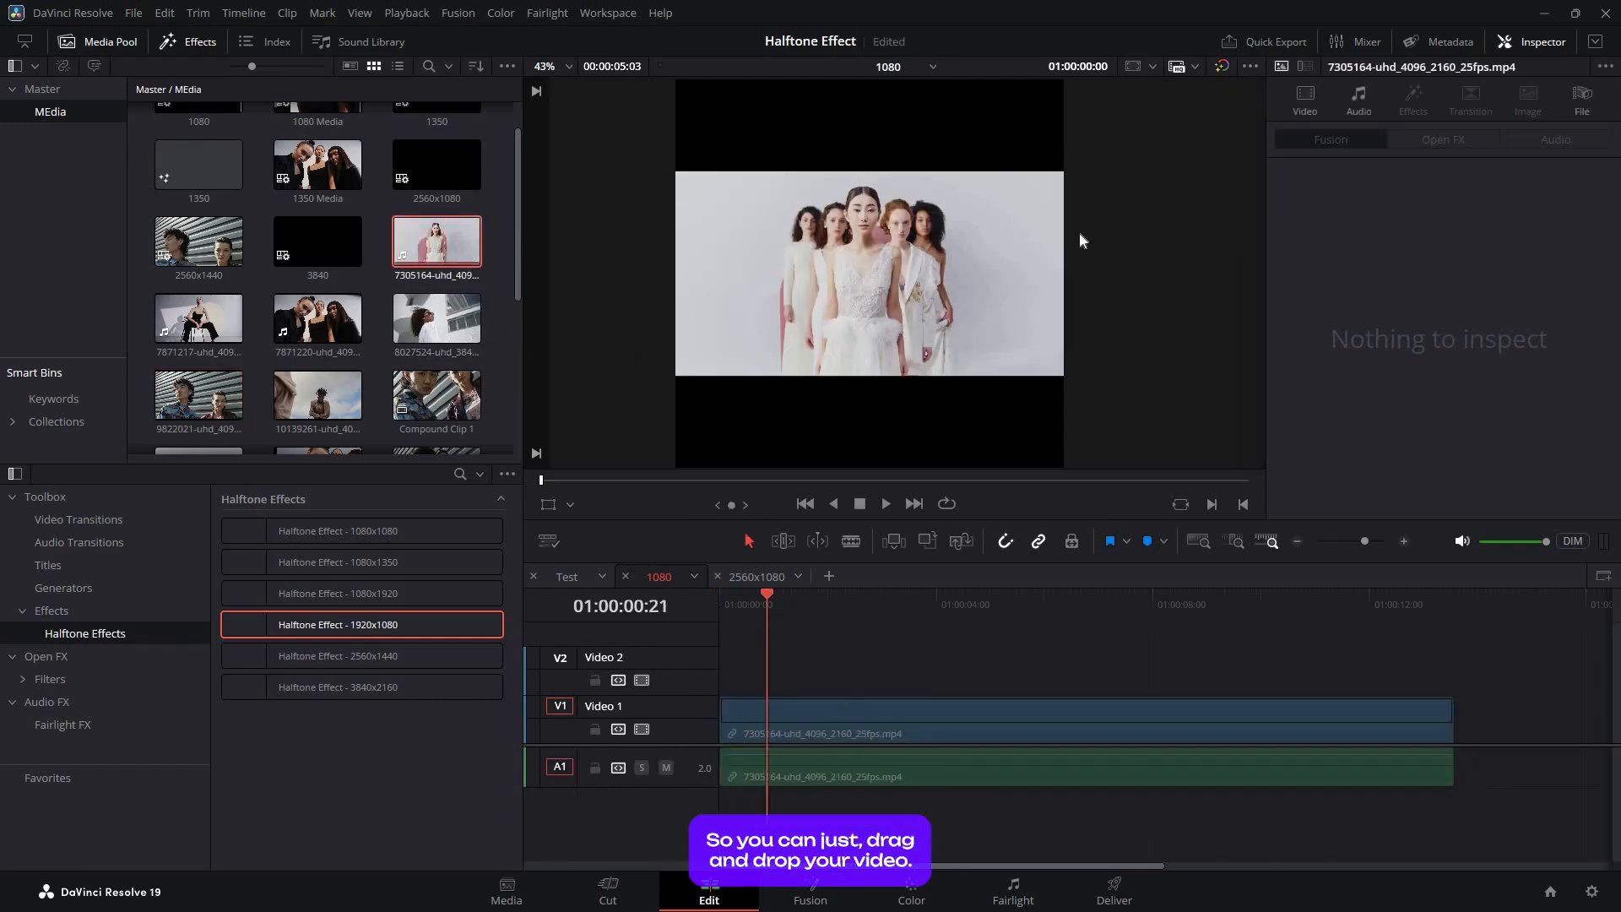
- Set the zoom of the 7305164-uhd_4096_2160_25fps.mp4 clip to 2.160 so it fills the square frame
click(942, 236)
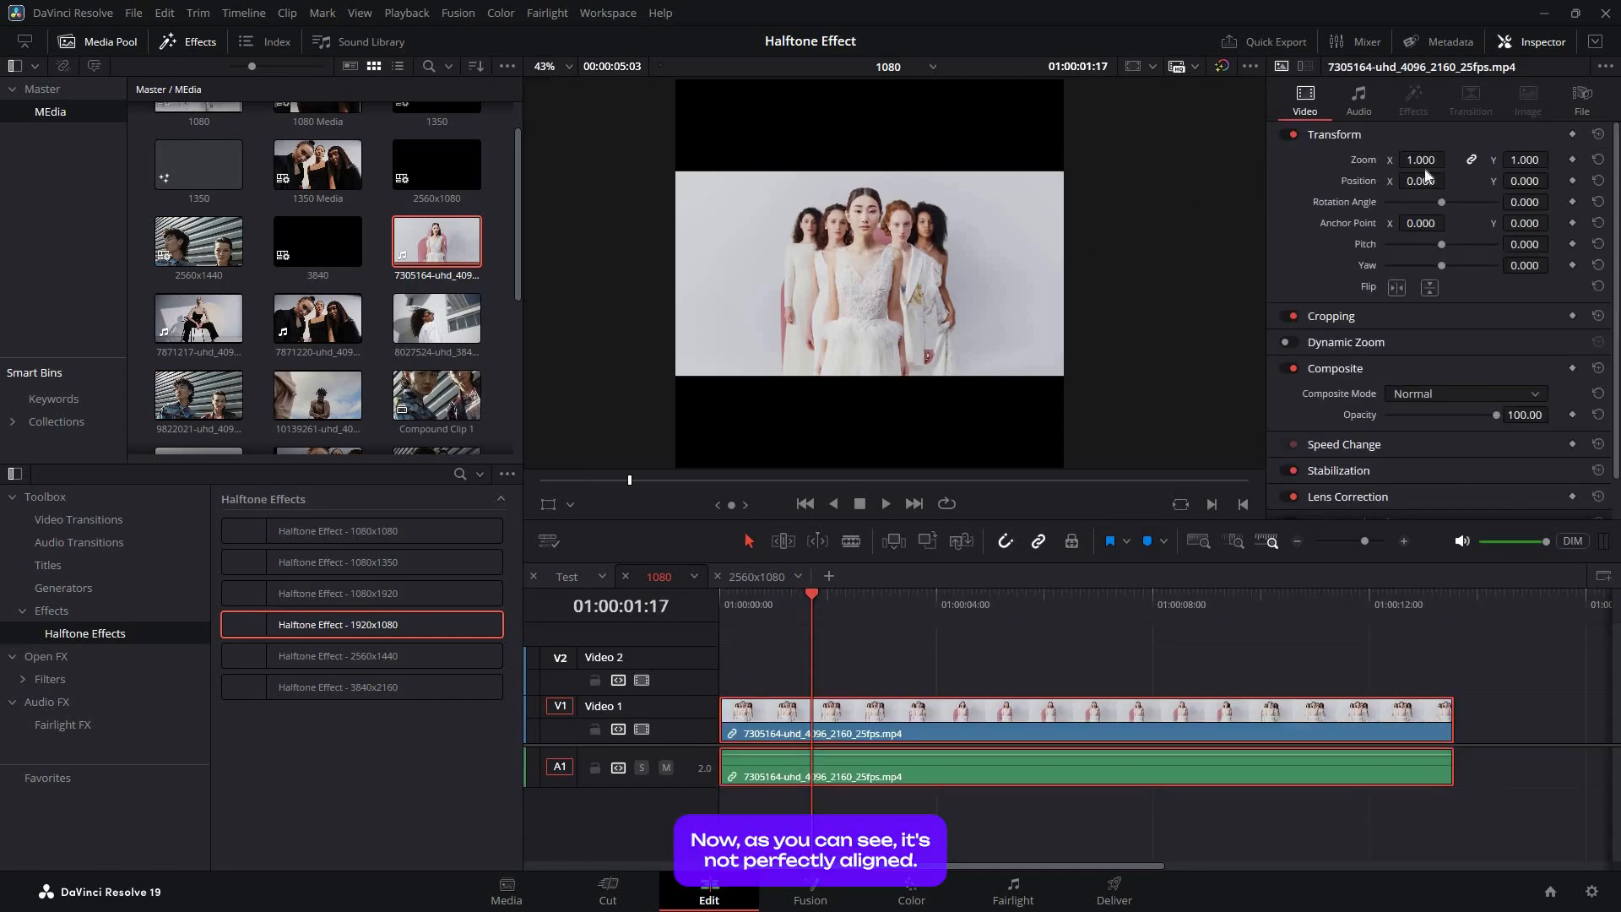
drag(1421, 160, 1520, 160)
- Turn the scaled clip into a new compound clip with the default name and apply Halftone Effect - 1080x1080 to it
right_click(845, 725)
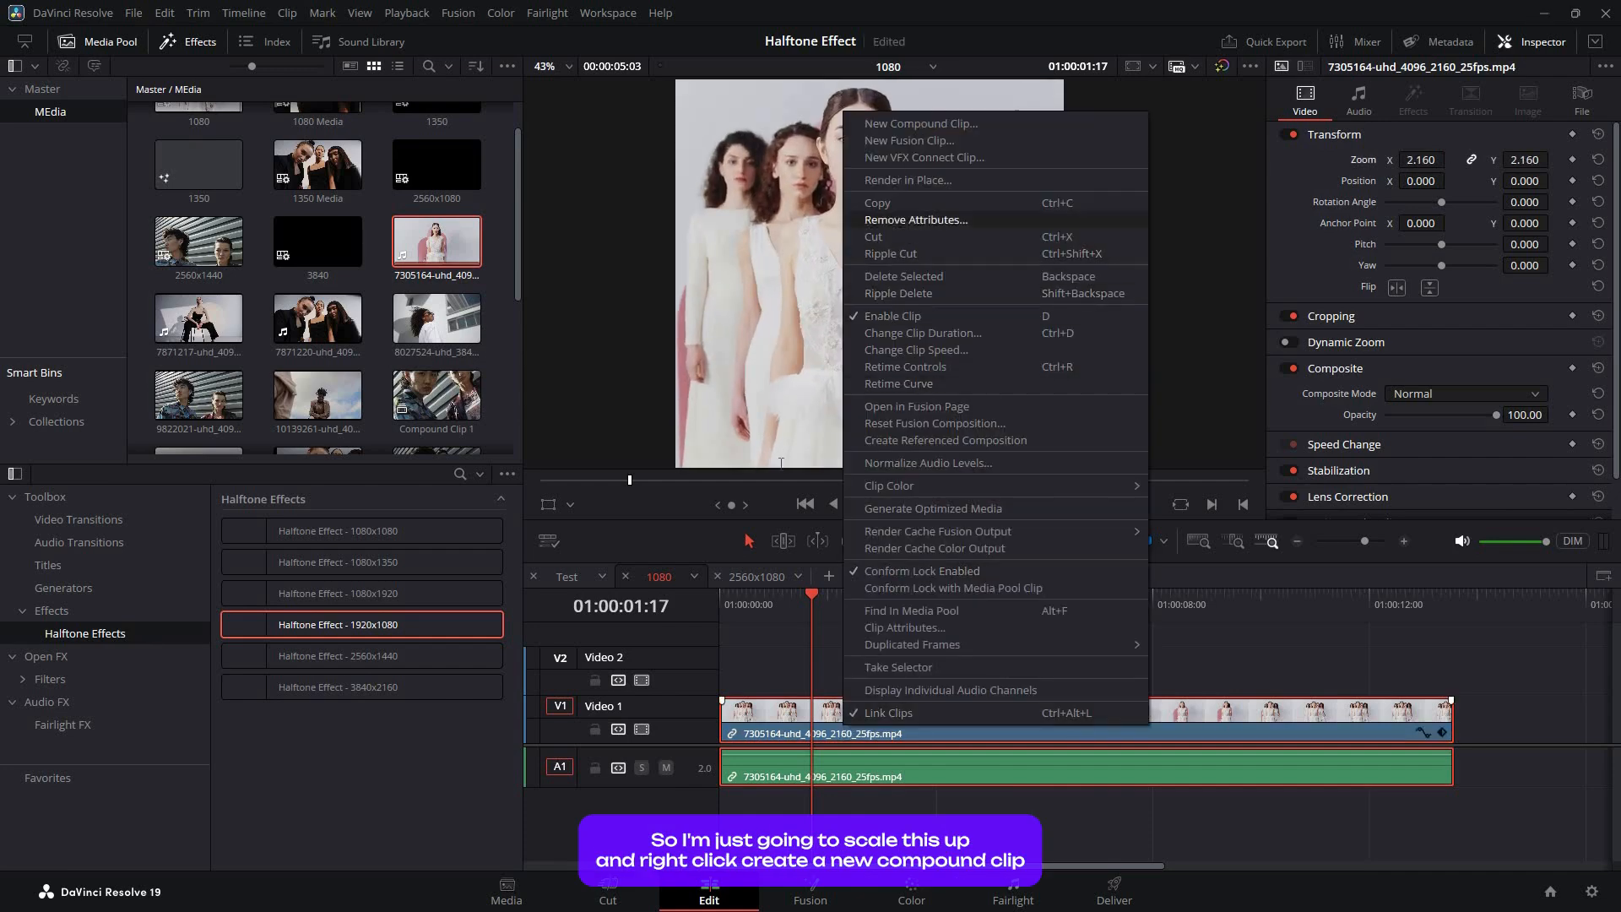
click(912, 123)
click(910, 494)
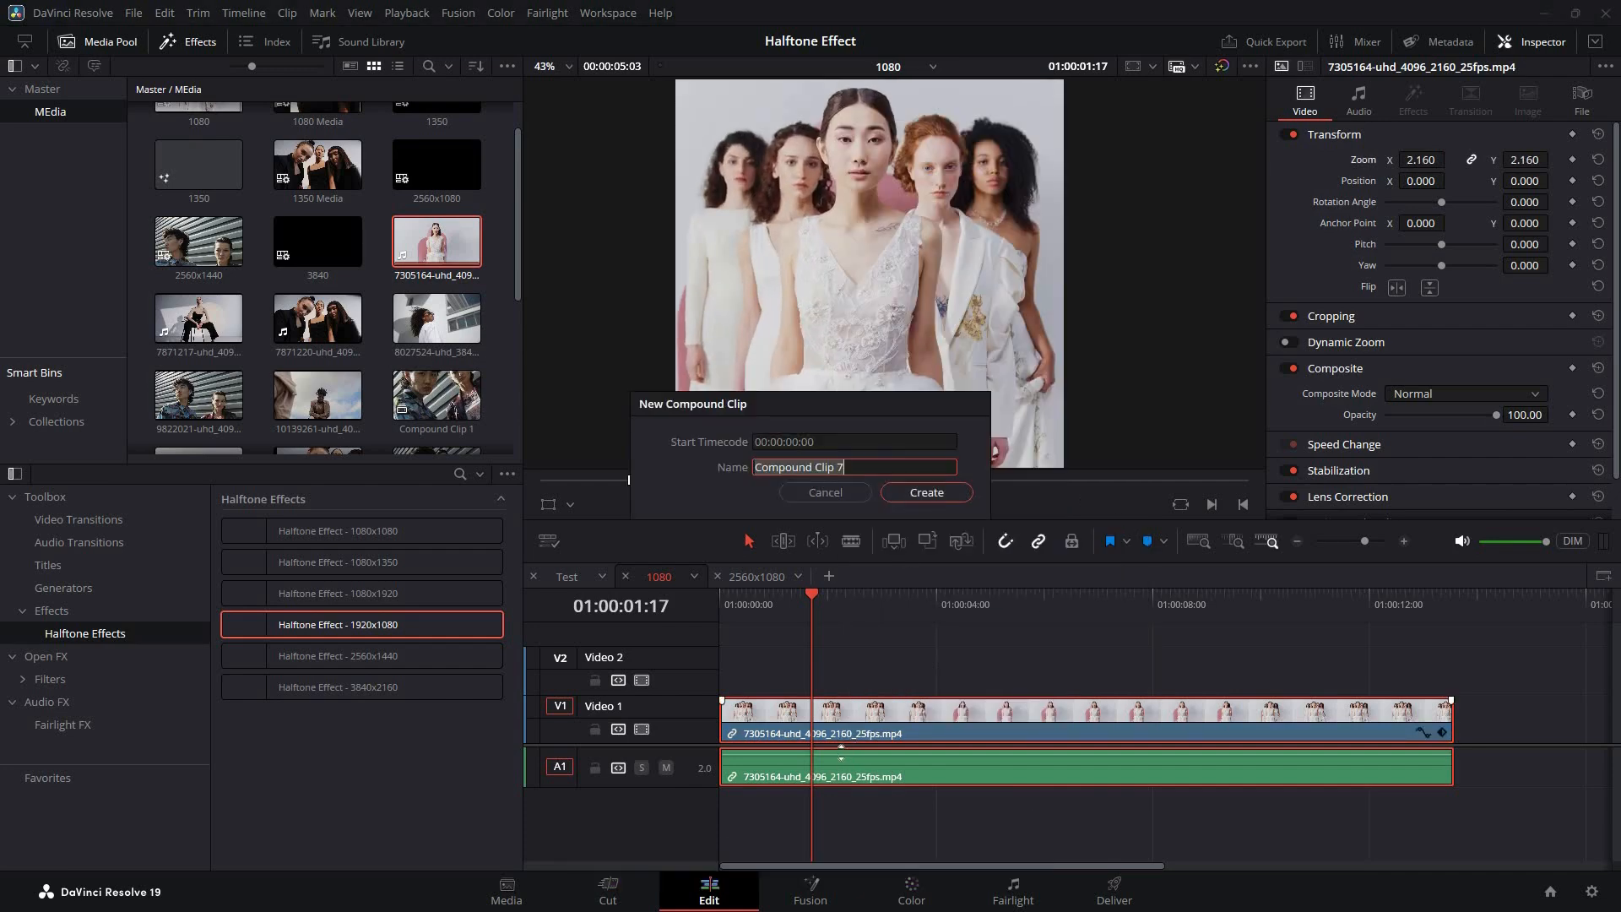
drag(427, 537, 848, 741)
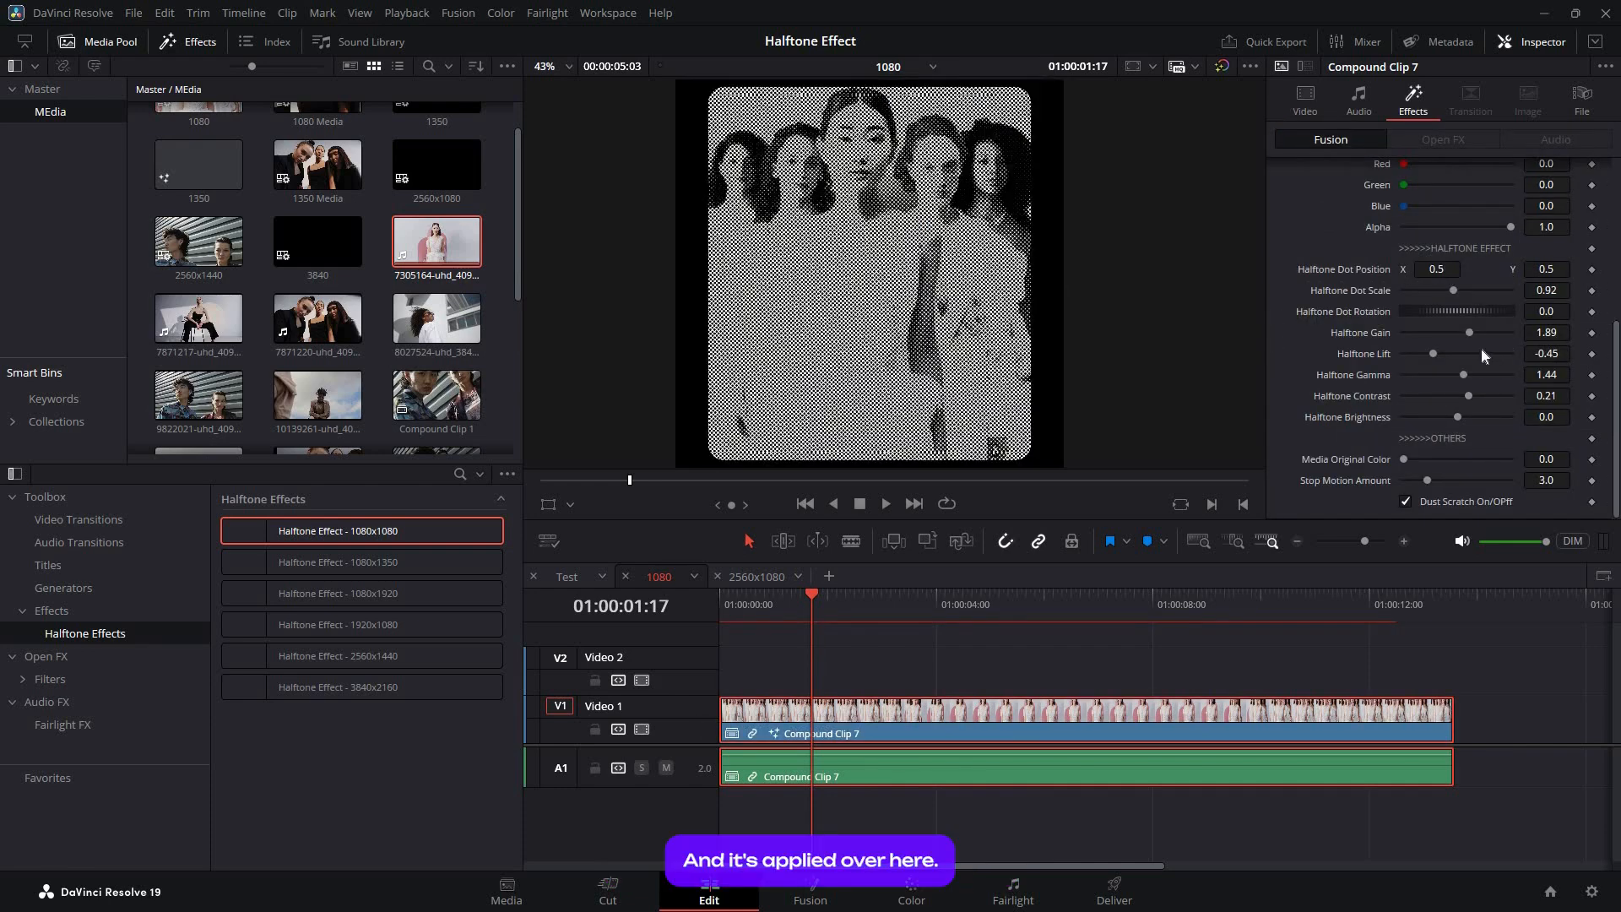
- Open the 2560x1080 timeline, place the 7871220-uhd_4096_2160_25fps.mp4 video at its start, and move the playhead to 01:00:03:23
click(755, 577)
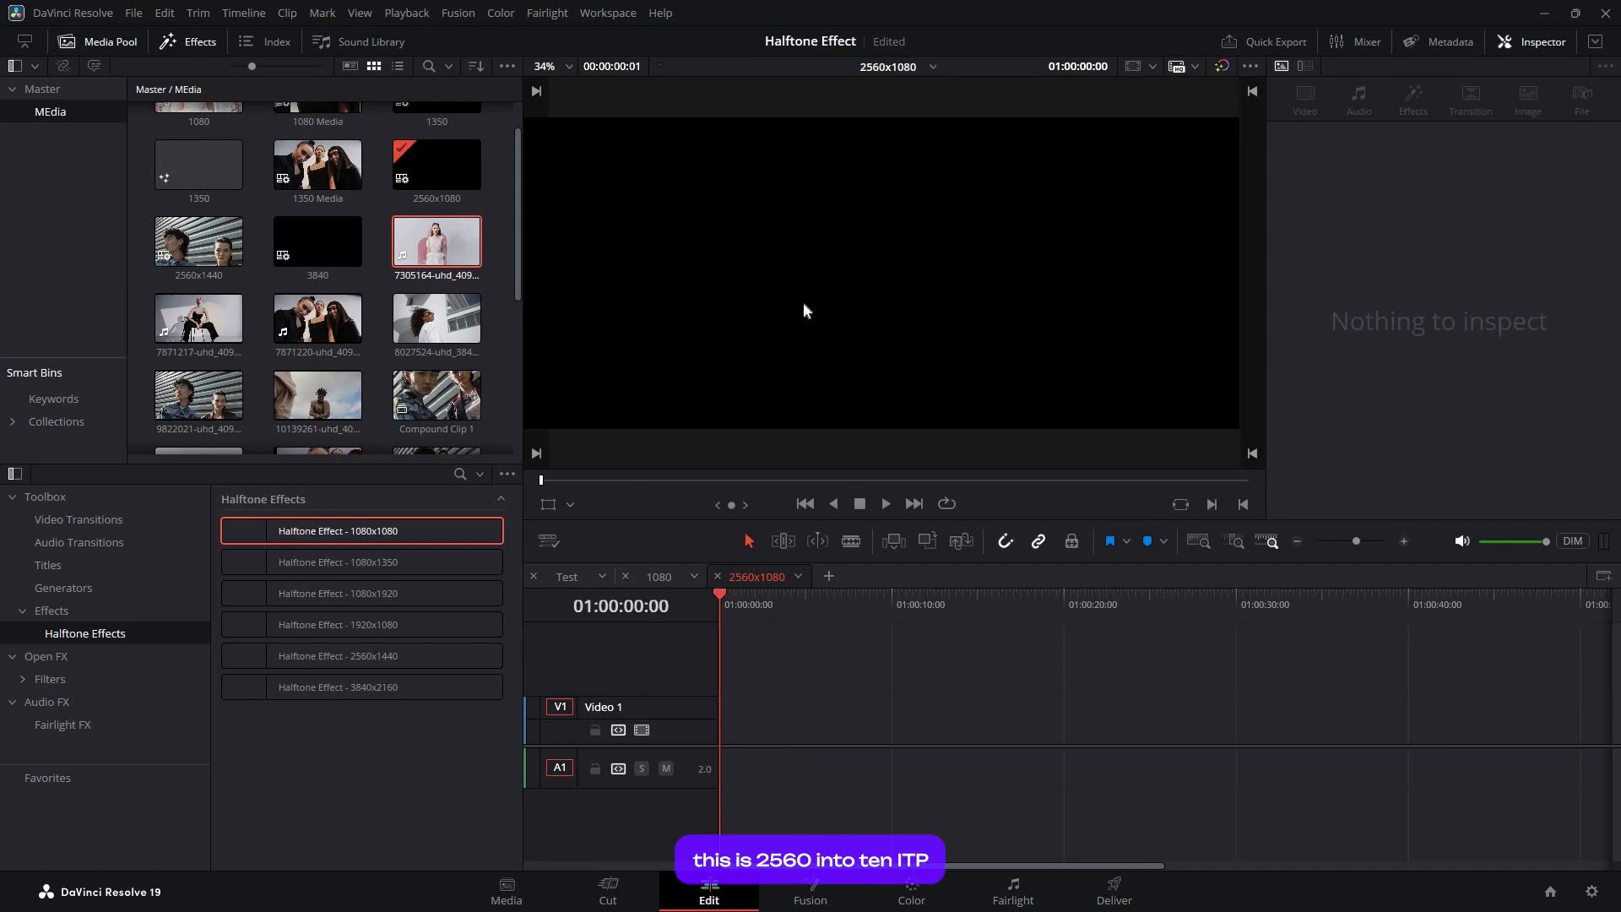
drag(762, 603, 828, 603)
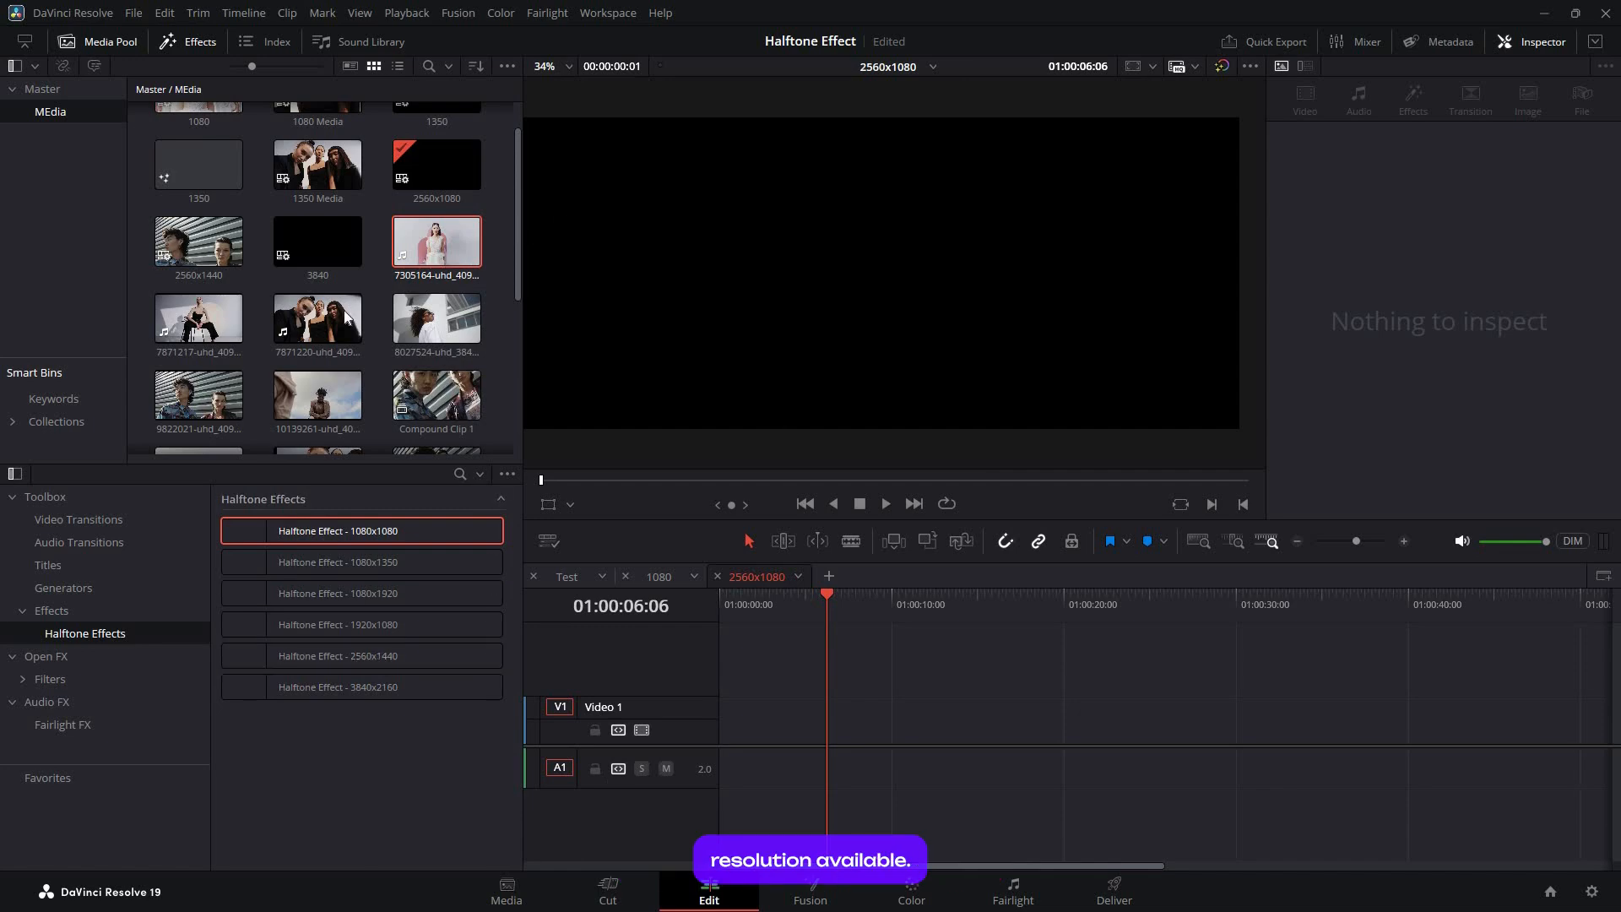
drag(318, 318, 813, 733)
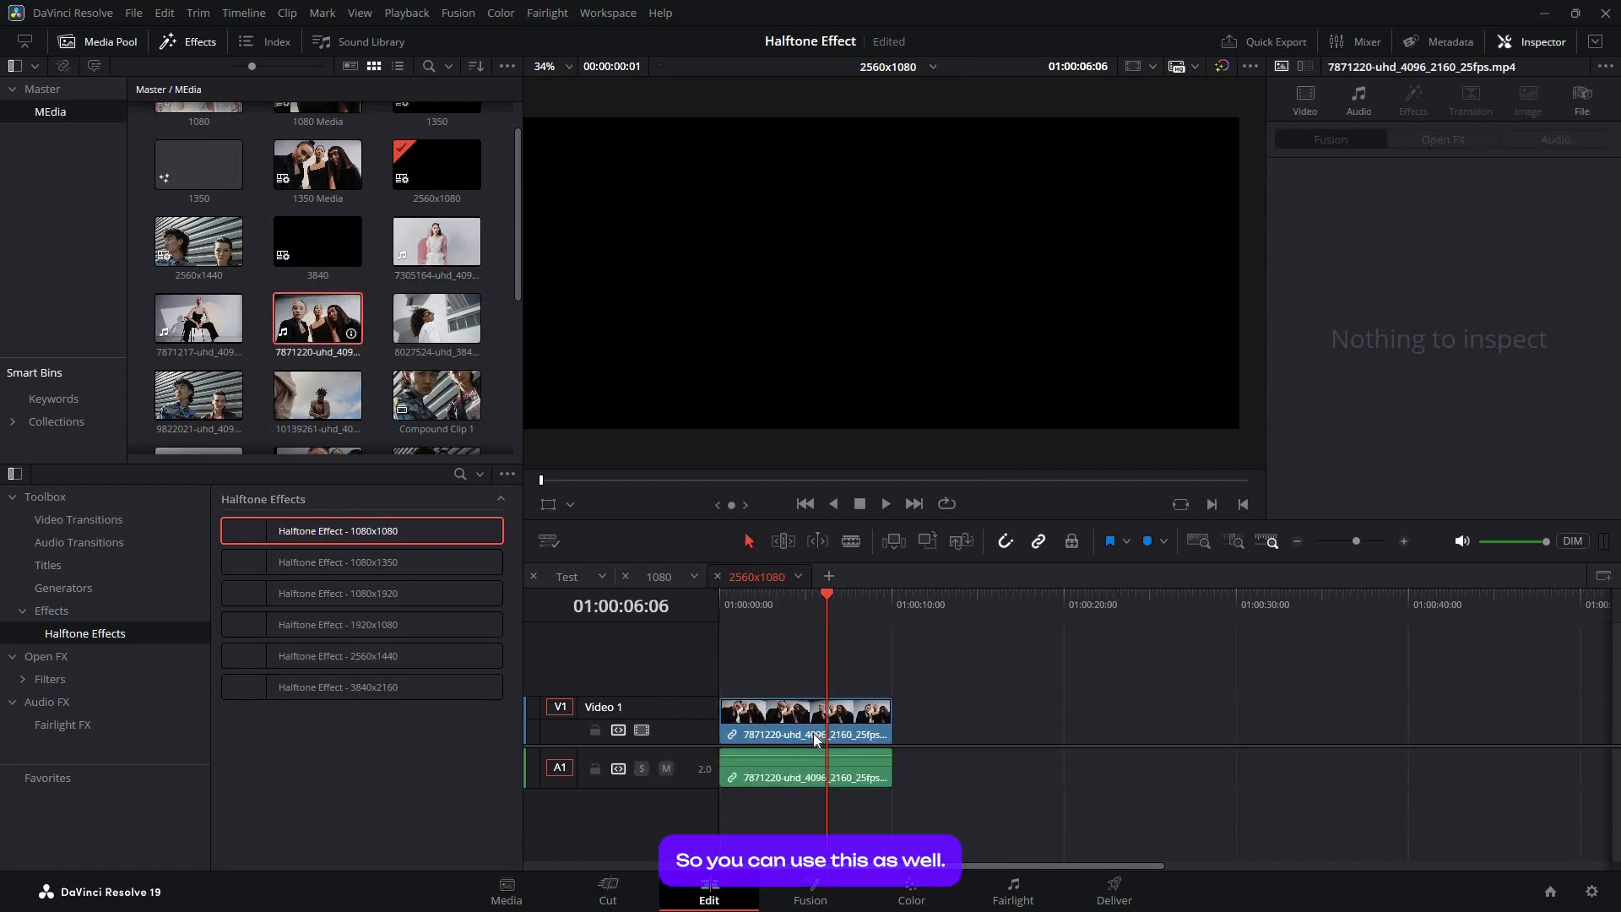
click(765, 600)
drag(765, 600, 788, 620)
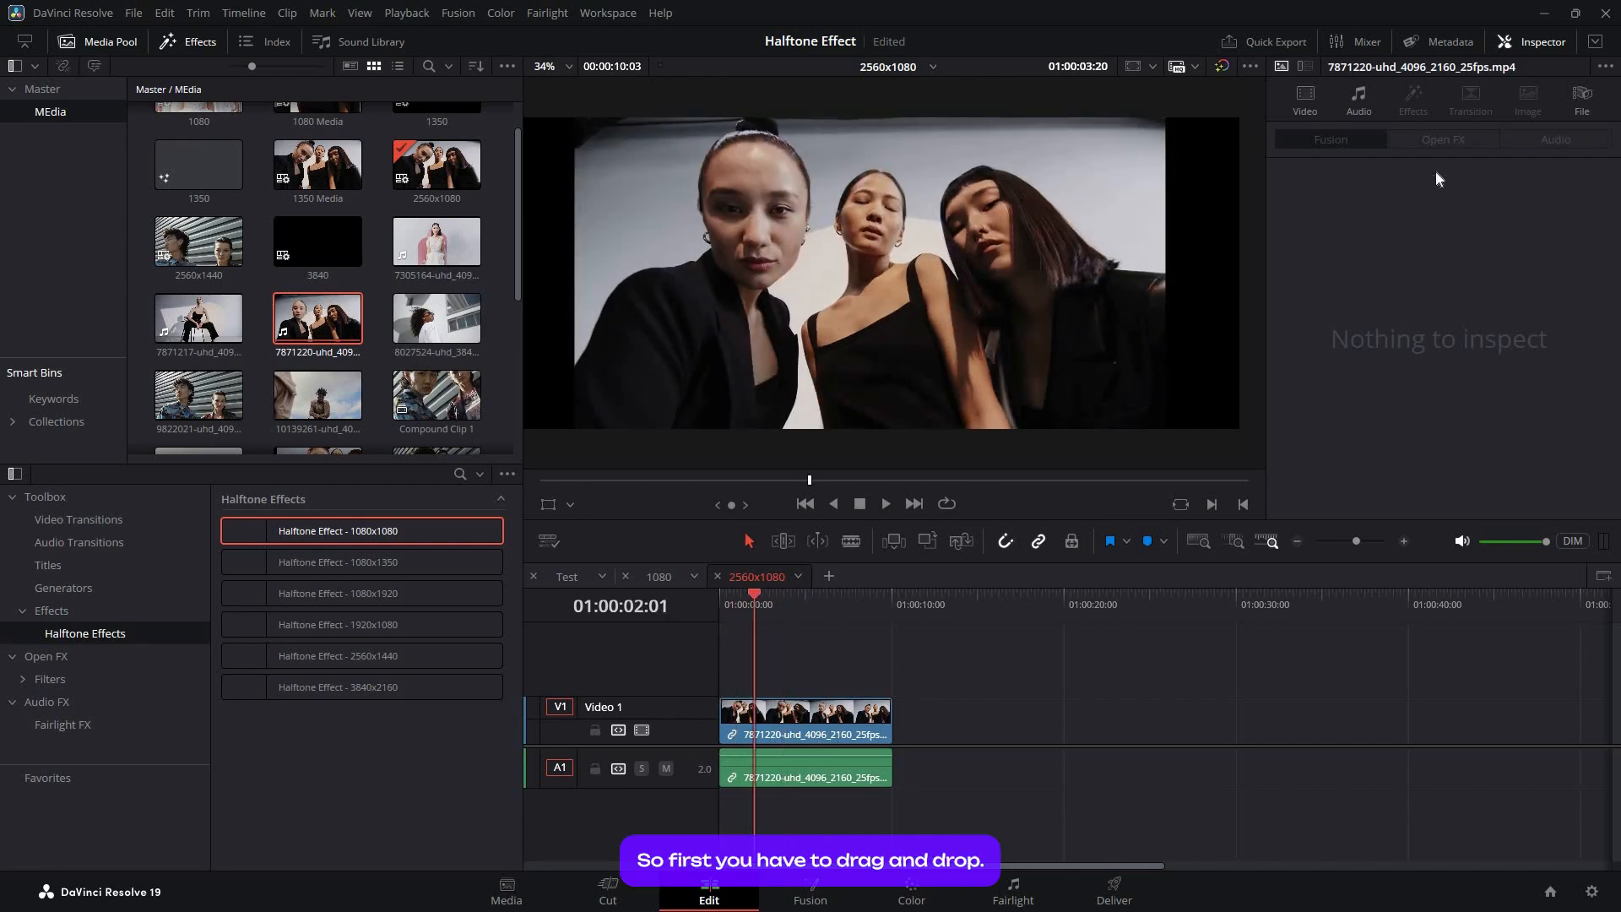
- Set the zoom of the 7871220-uhd_4096_2160_25fps.mp4 clip to 1.220 and turn it into a new compound clip
click(844, 714)
drag(1421, 159, 1439, 159)
right_click(804, 713)
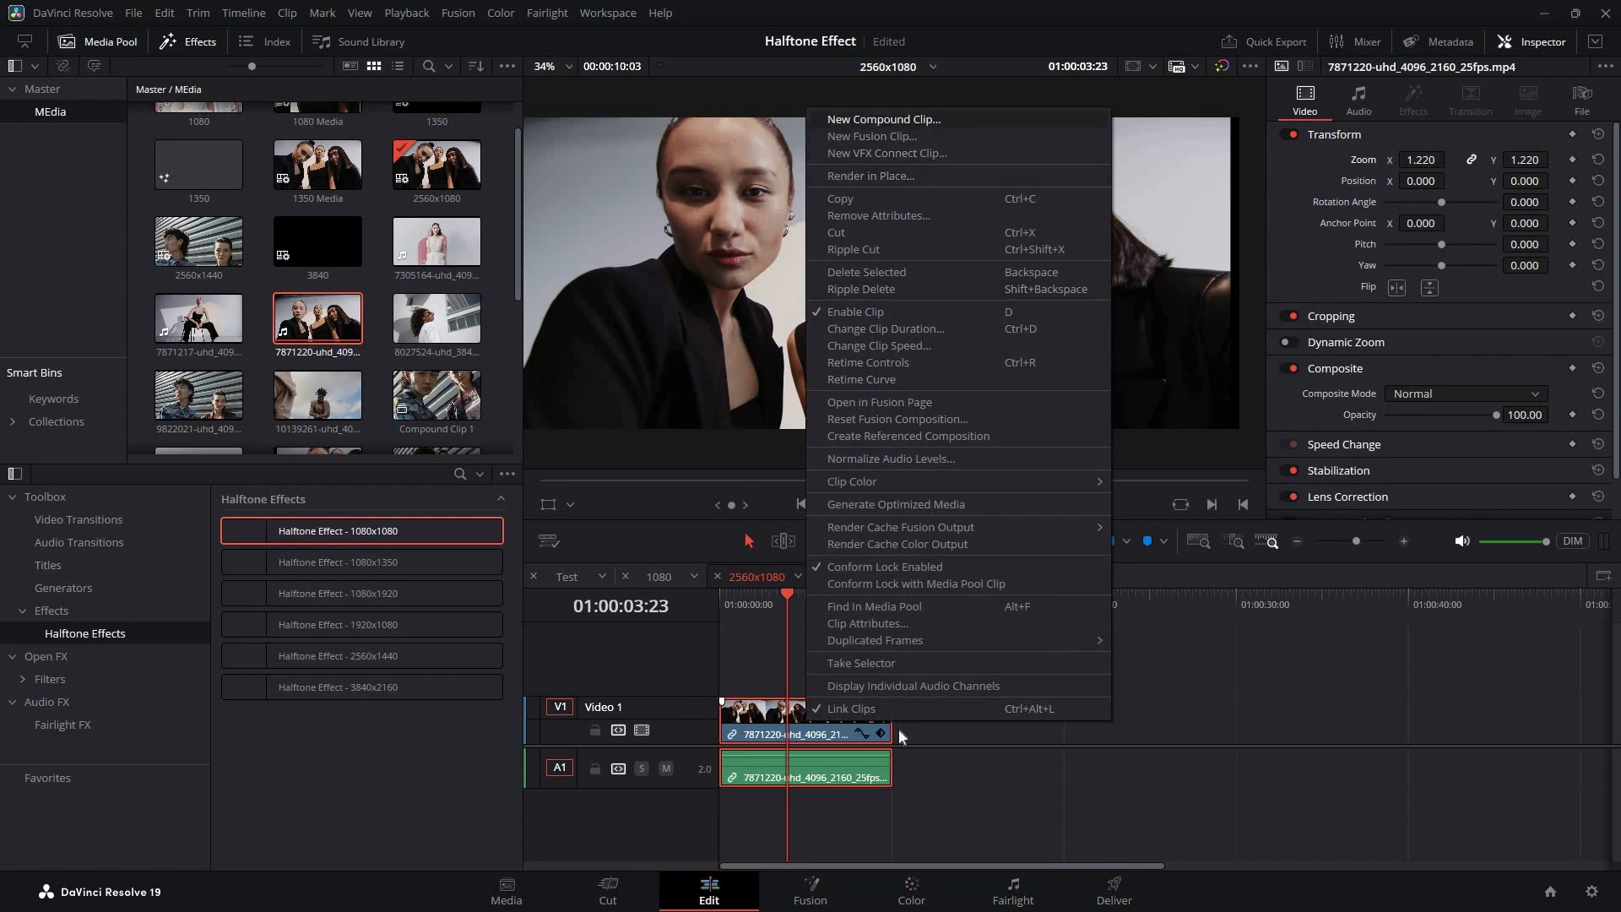
click(870, 120)
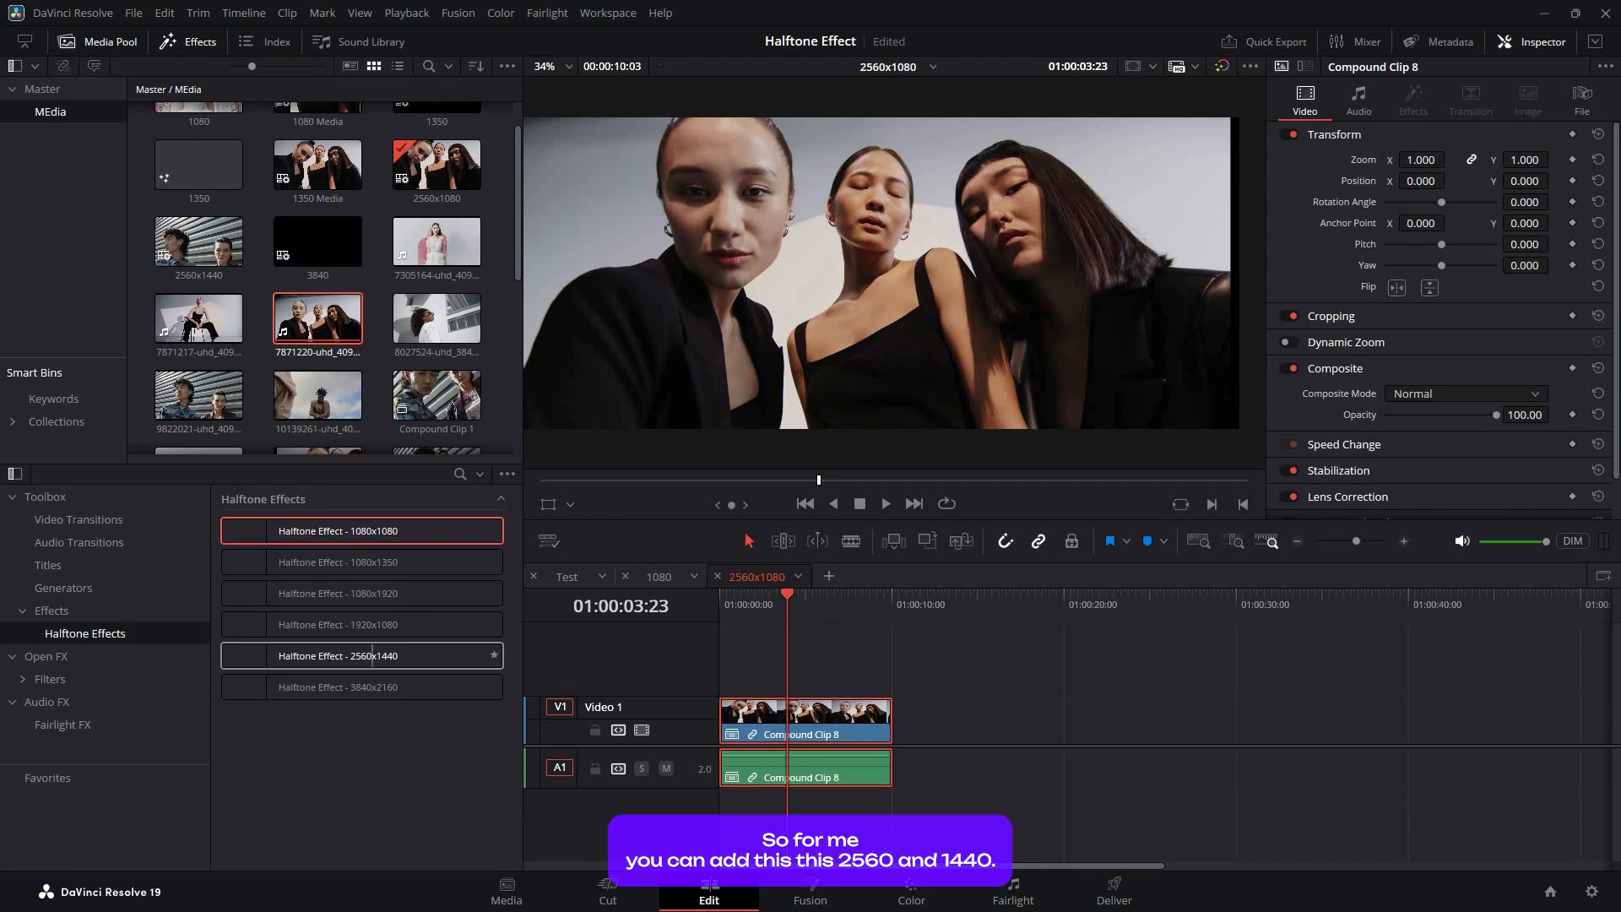
- Apply the Halftone Effect - 3840x2160 template to the compound clip in the 2560x1080 timeline
drag(795, 727, 796, 728)
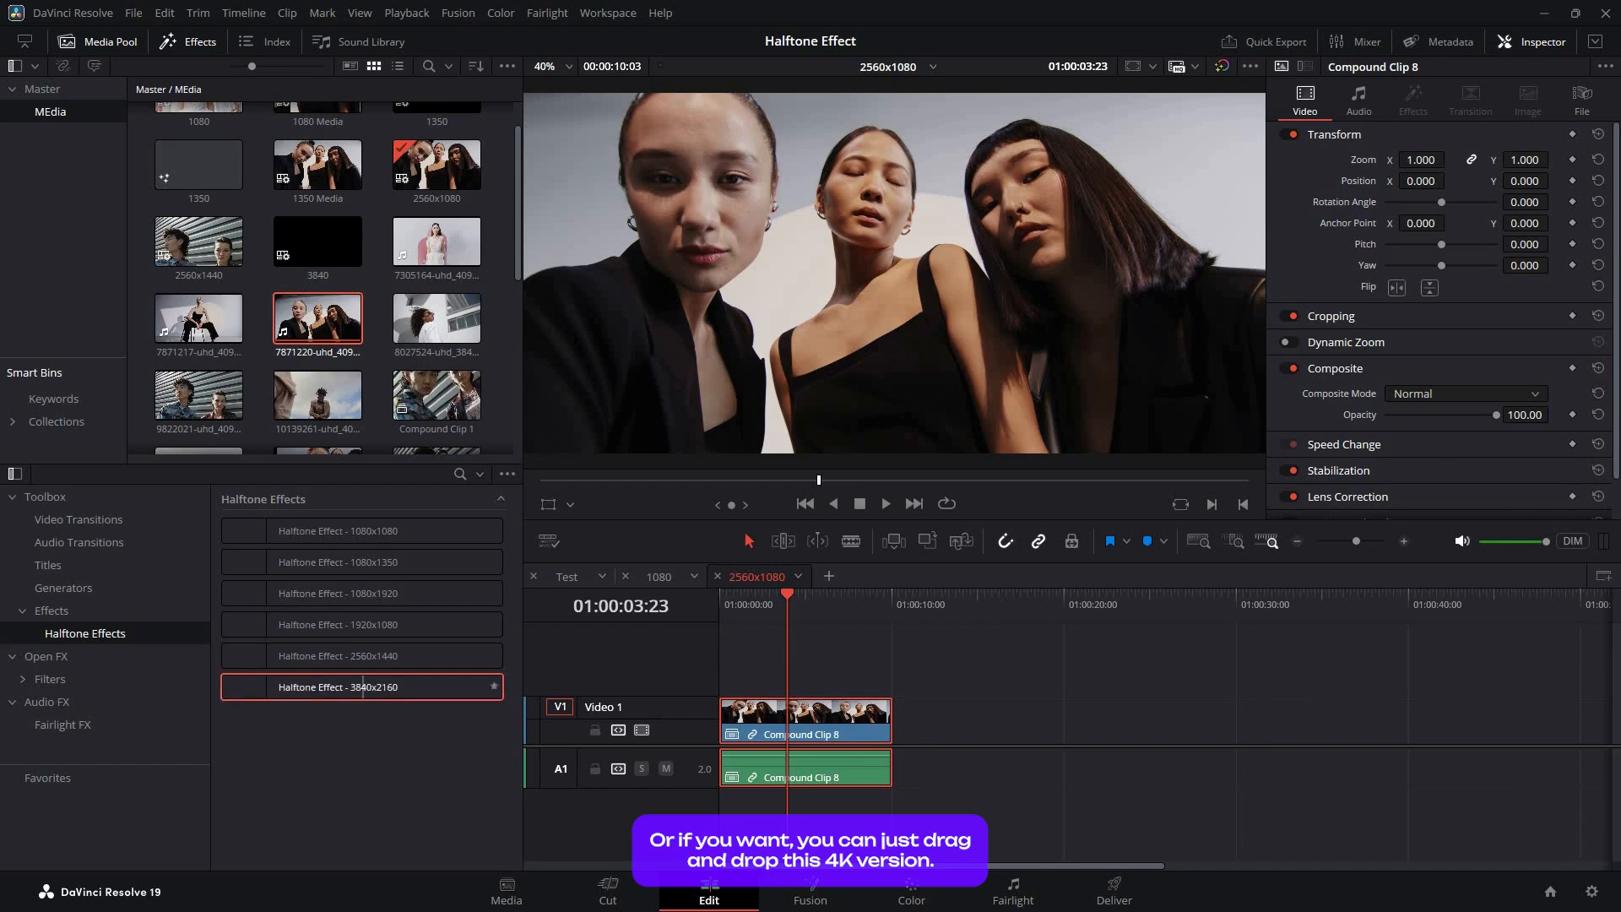
drag(363, 686, 807, 735)
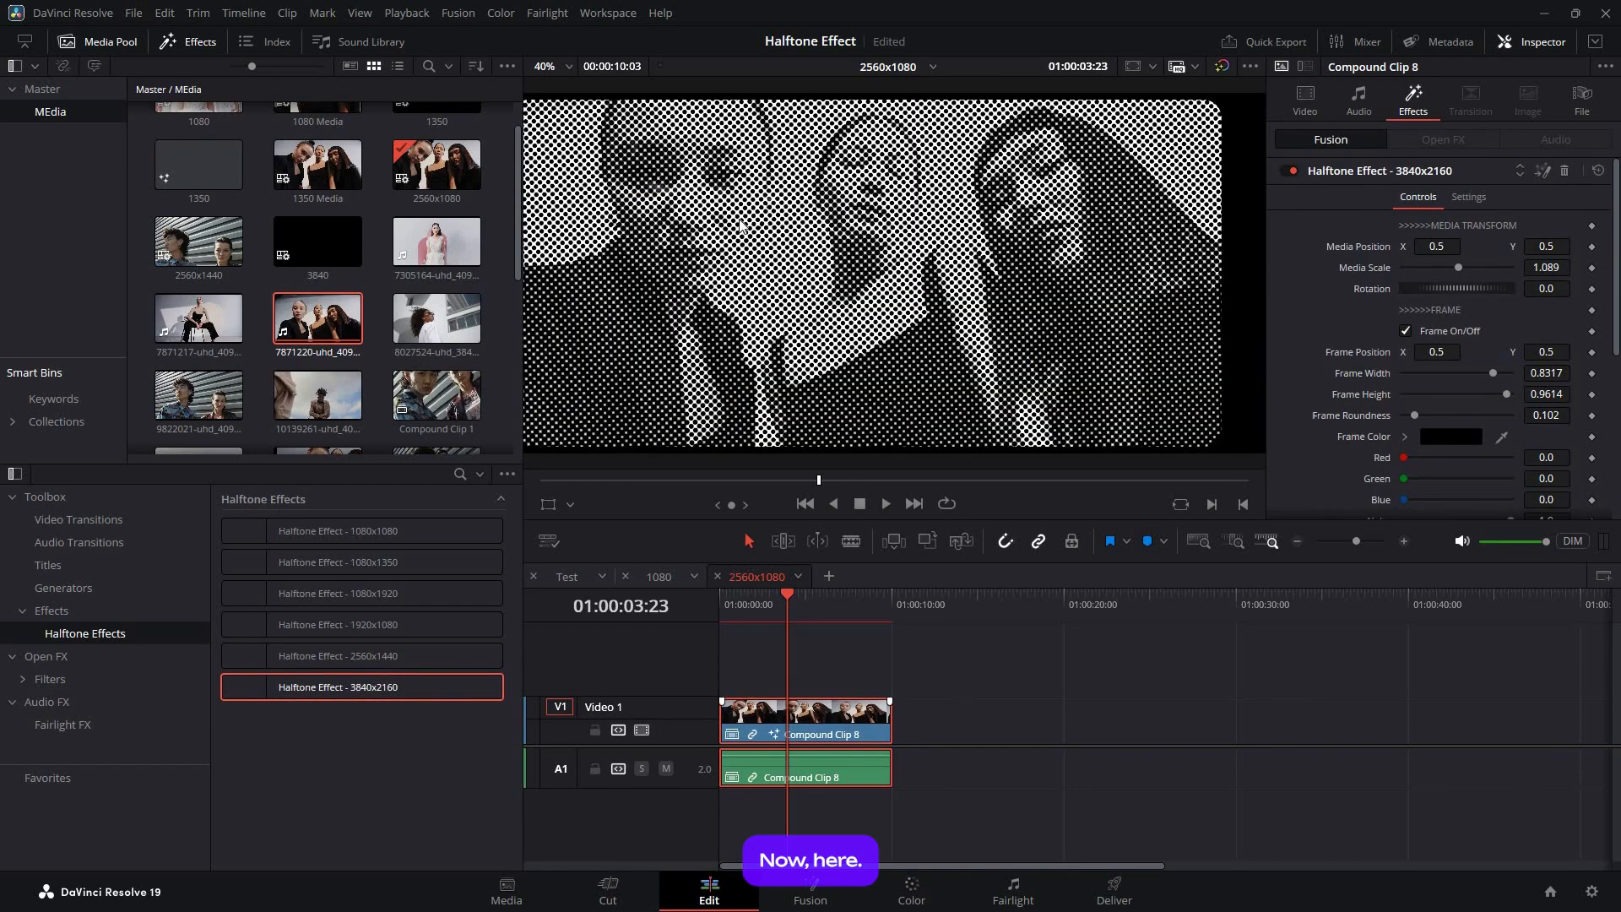
- Reduce the Halftone Dot Scale of the 3840x2160 effect to 1.25
drag(753, 238, 815, 254)
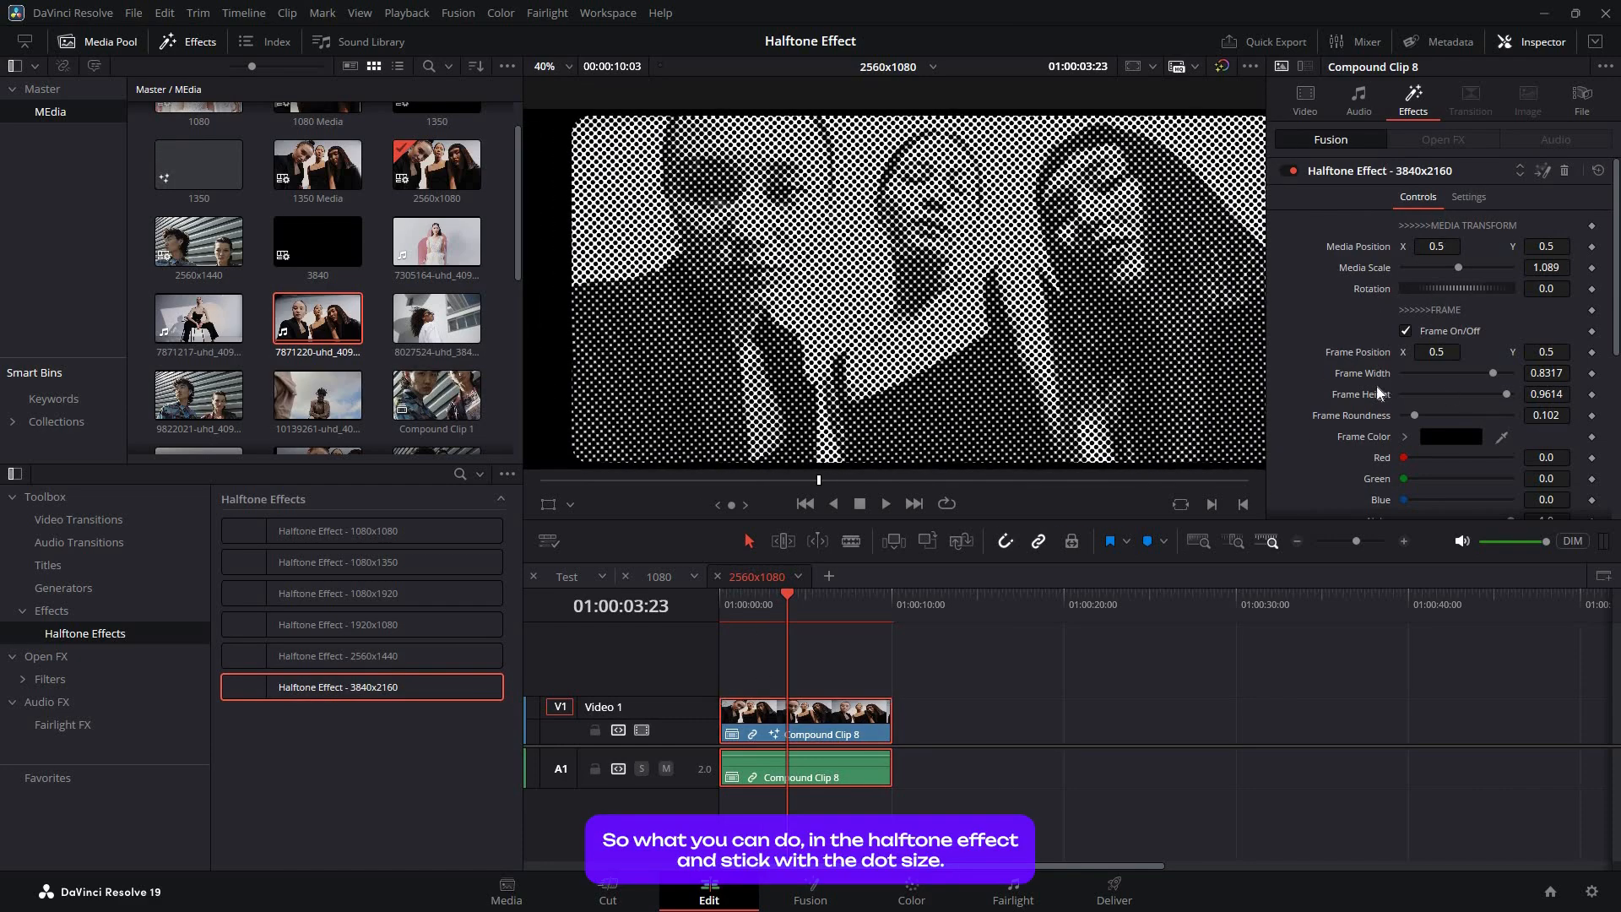
scroll(1469, 284, down, 6)
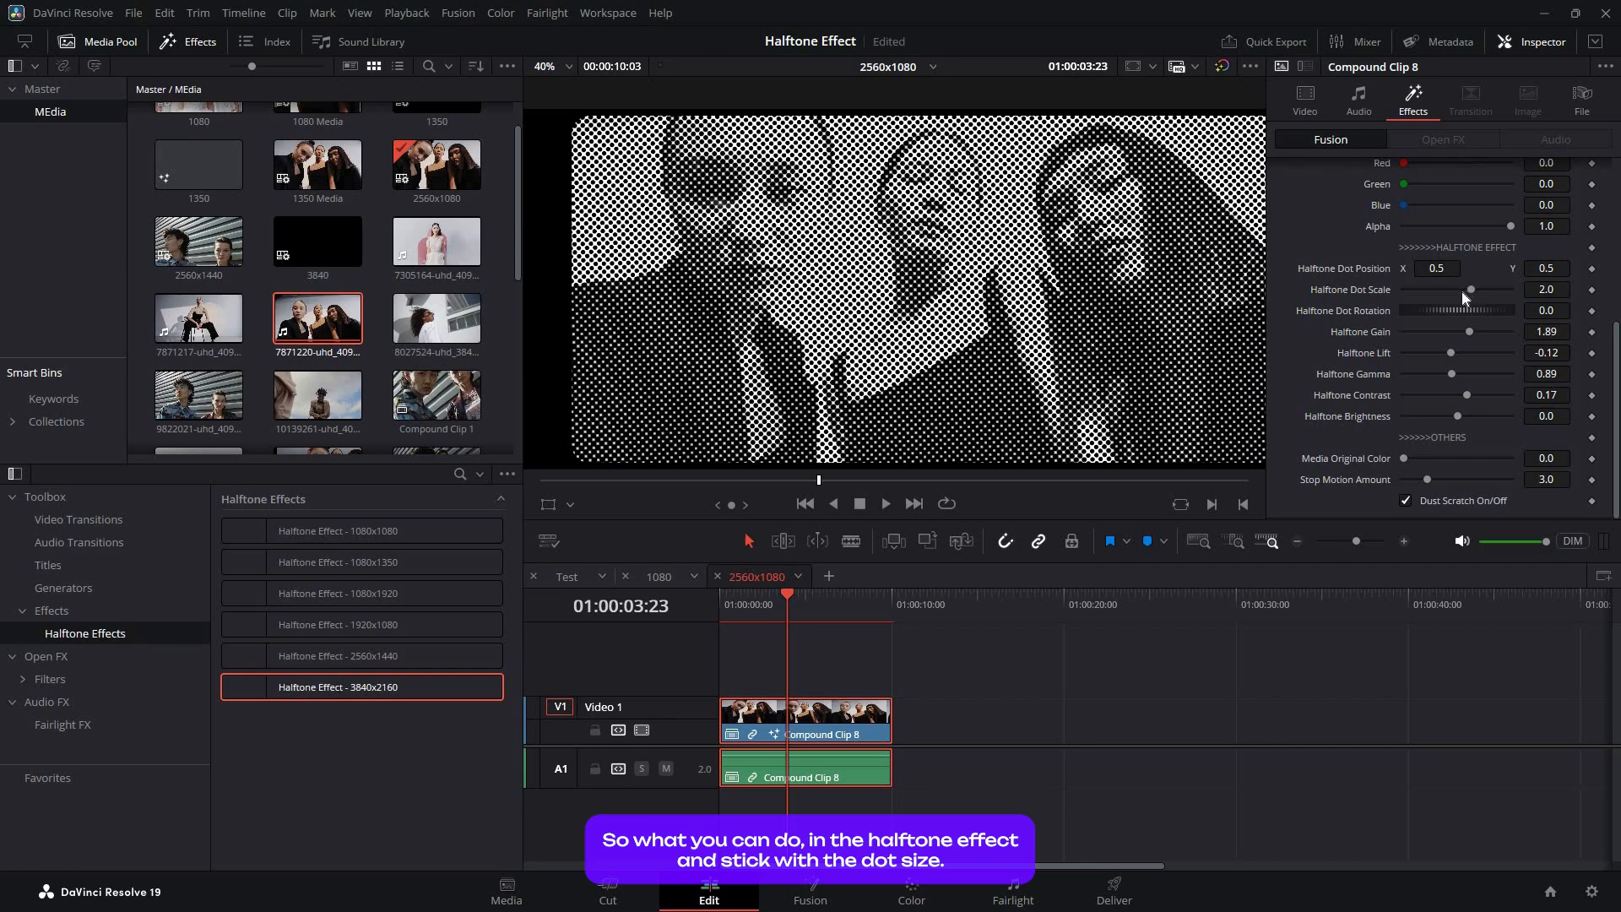
click(1461, 291)
drag(1461, 291, 1459, 292)
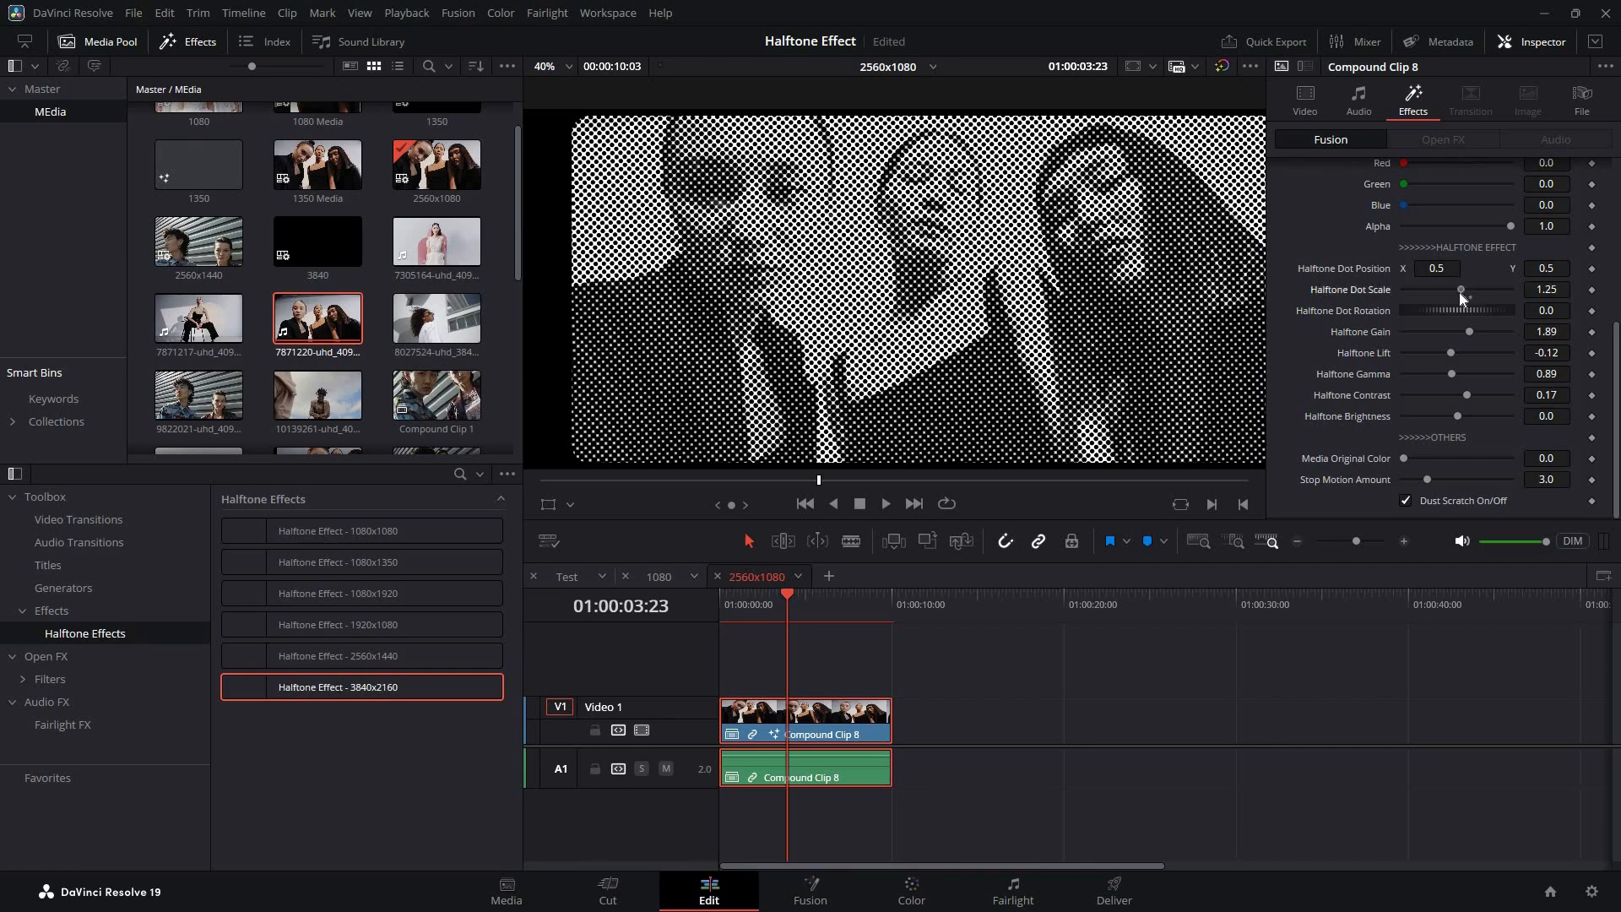